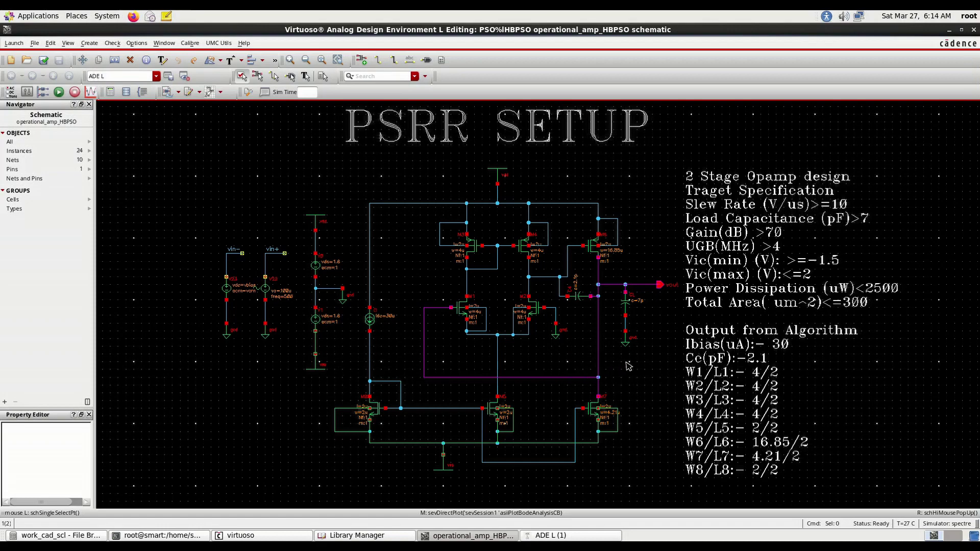
# Step: Edit the AC magnitude of the 1.8 V supply source V0
pyautogui.click(323, 272)
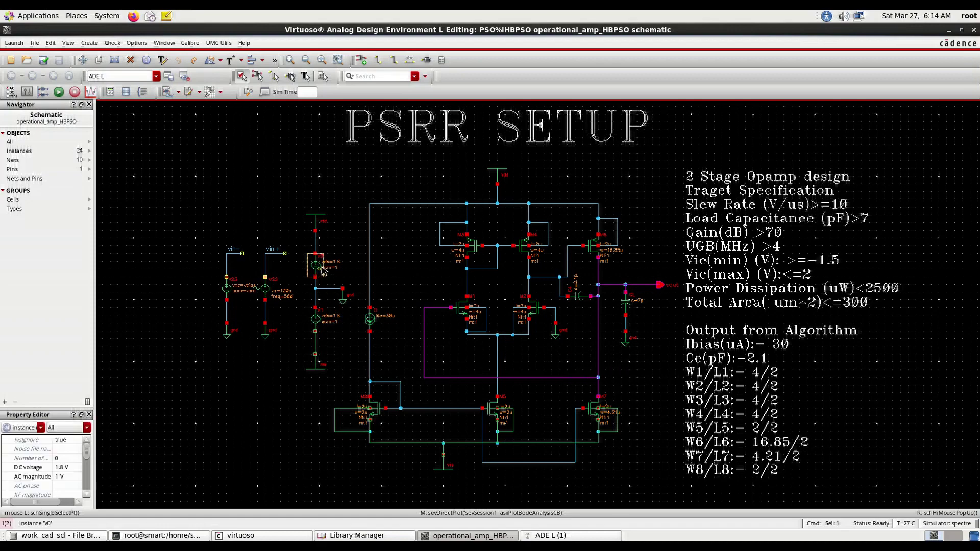
pyautogui.press('q')
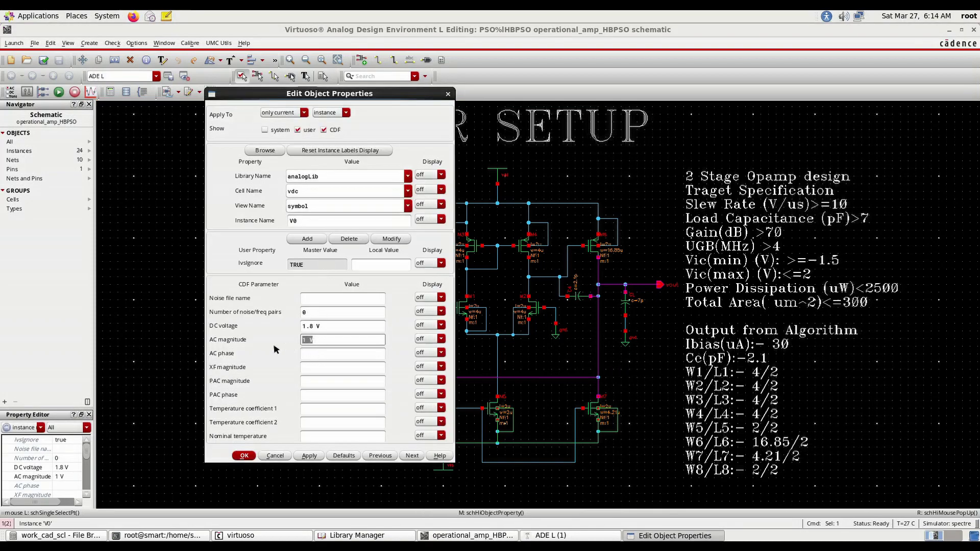
pyautogui.click(249, 456)
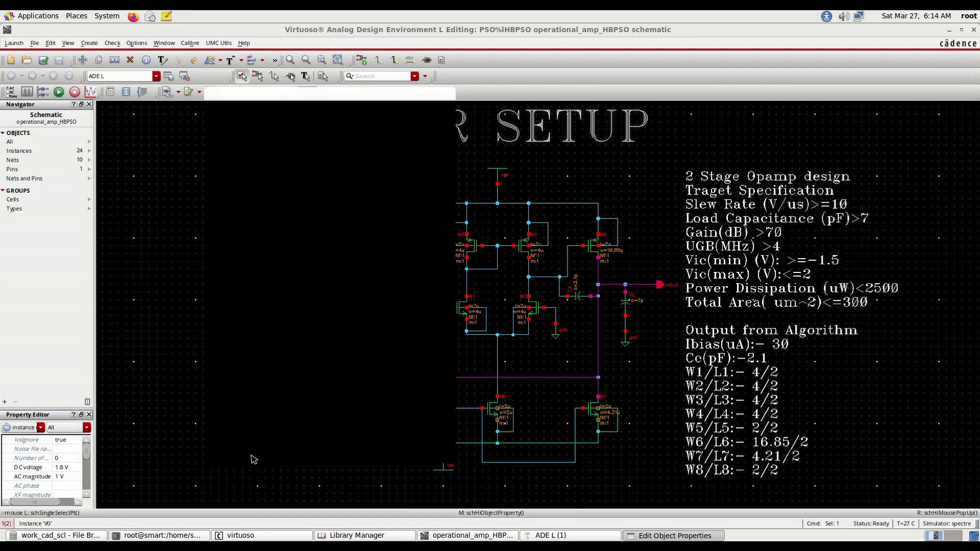
# Step: Edit V1's AC magnitude, then check and save the schematic, closing the 4-warning report
pyautogui.click(315, 321)
pyautogui.press('q')
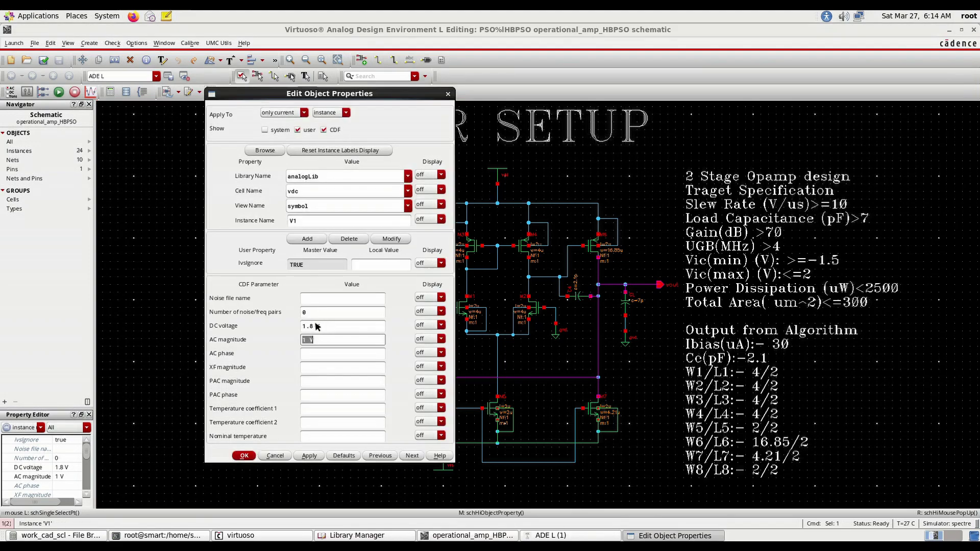
pyautogui.tripleClick(309, 340)
pyautogui.click(245, 455)
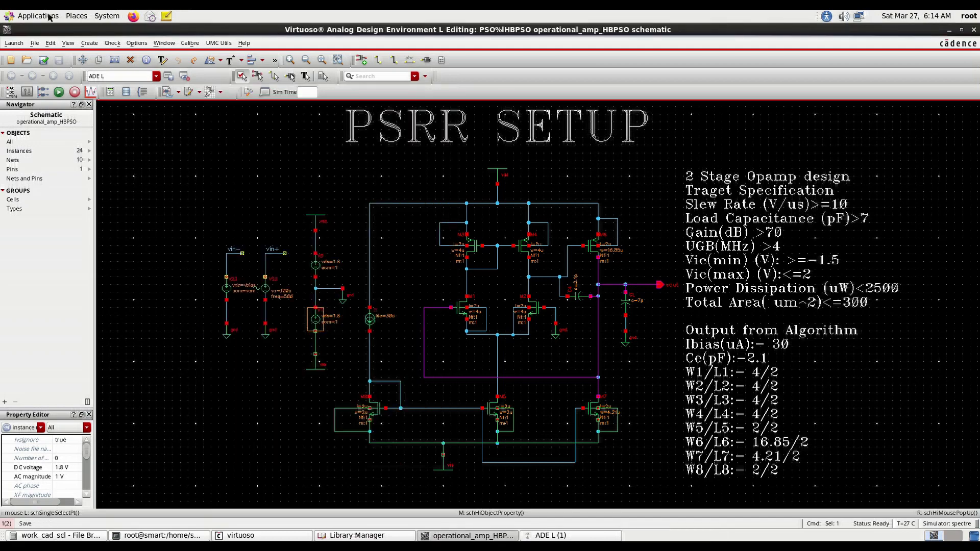
pyautogui.click(44, 60)
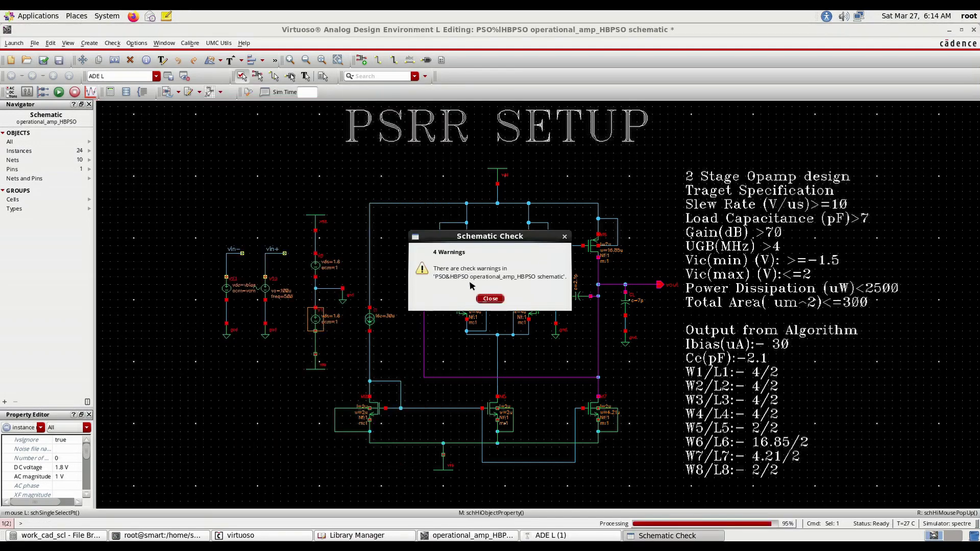
pyautogui.click(489, 299)
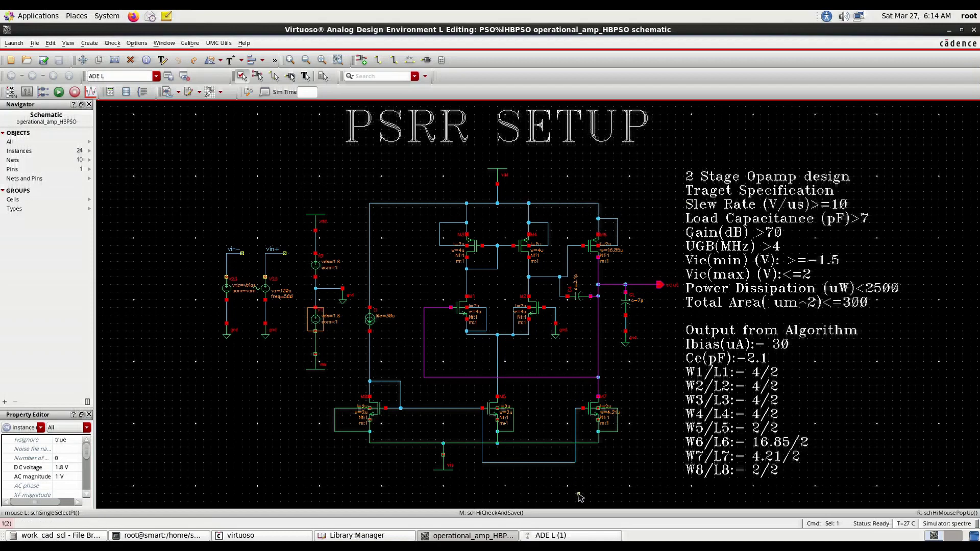
# Step: Make the ac analysis a logarithmic 1 Hz–100M sweep with 100 points per decade
pyautogui.click(576, 534)
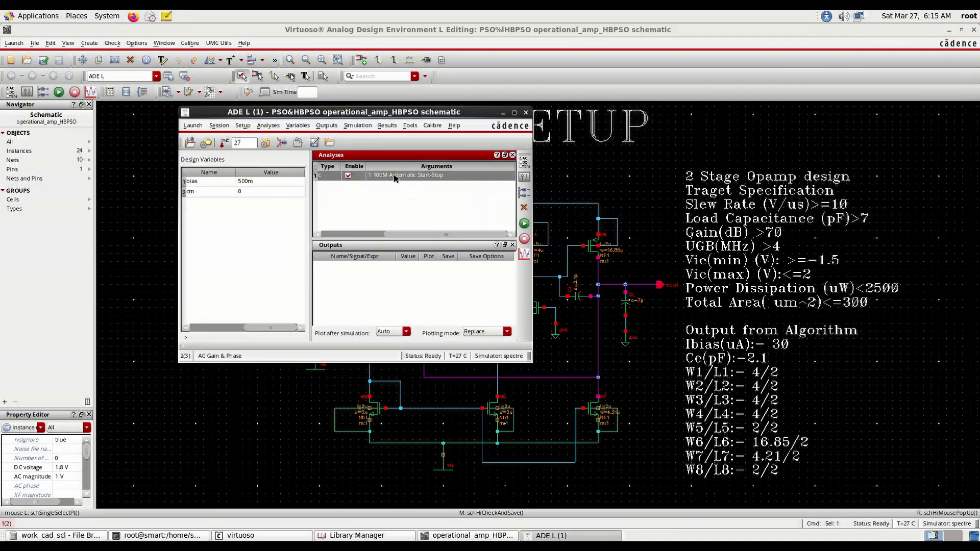
pyautogui.doubleClick(395, 175)
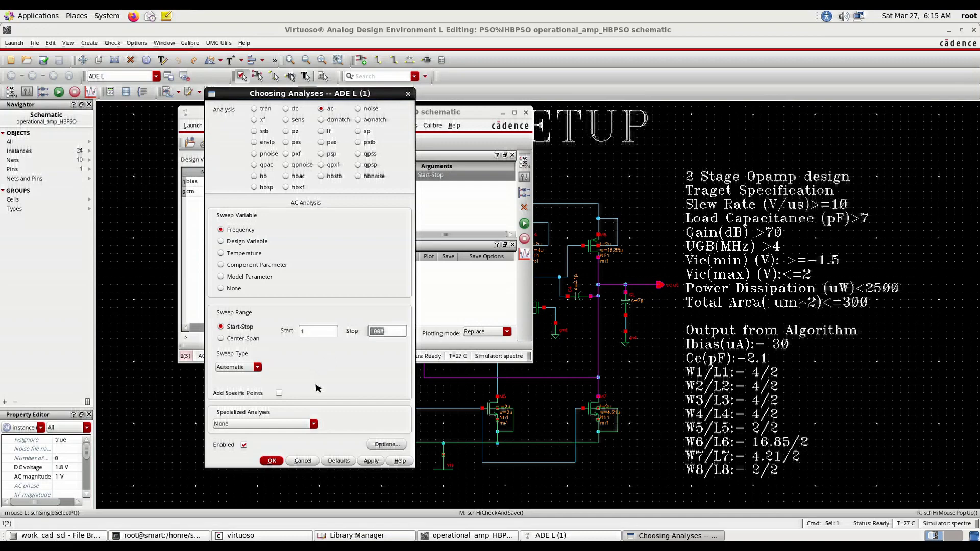
pyautogui.click(258, 368)
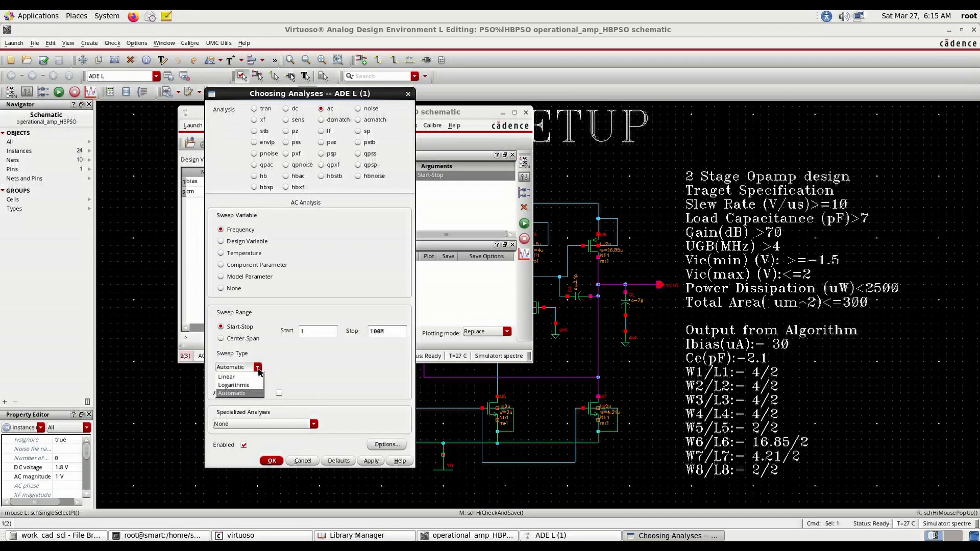
pyautogui.click(253, 384)
pyautogui.click(382, 364)
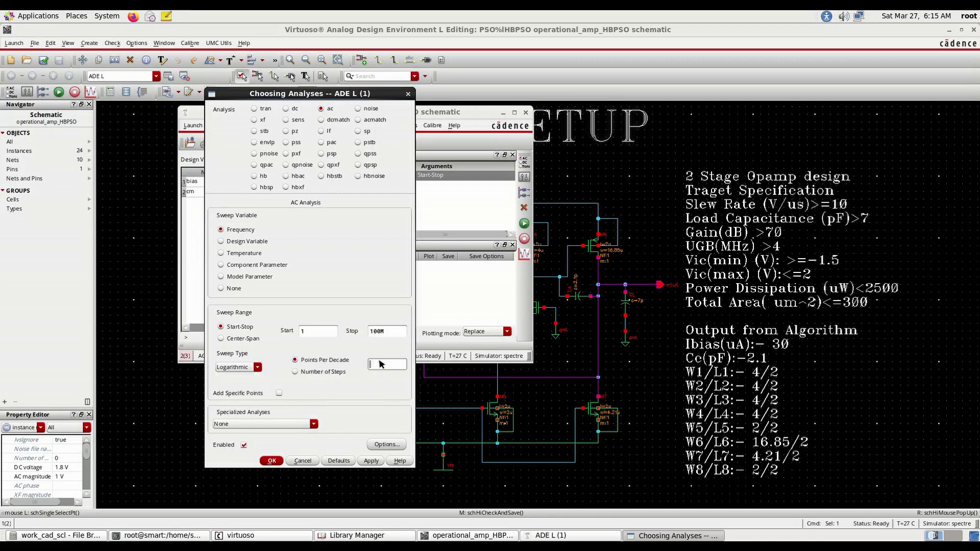
pyautogui.write('100')
pyautogui.click(375, 462)
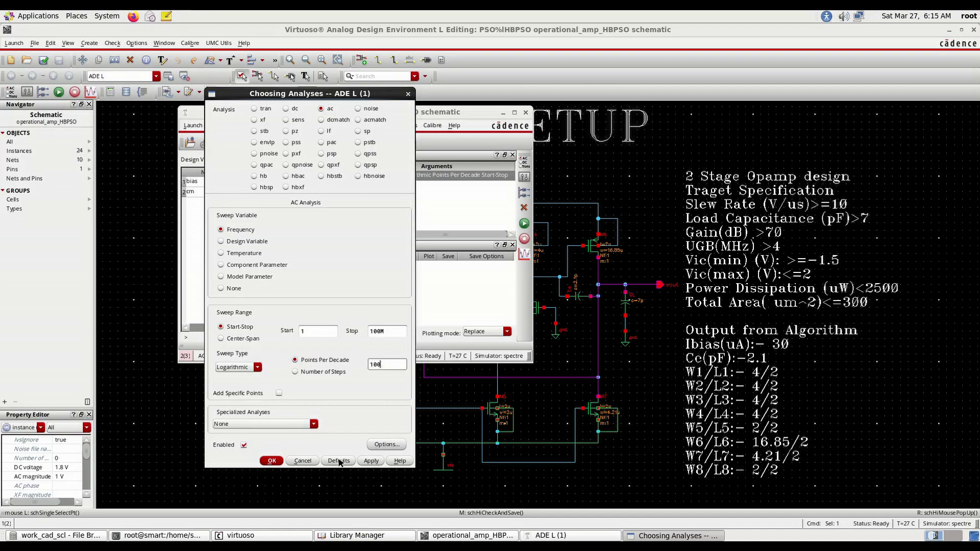
pyautogui.click(272, 461)
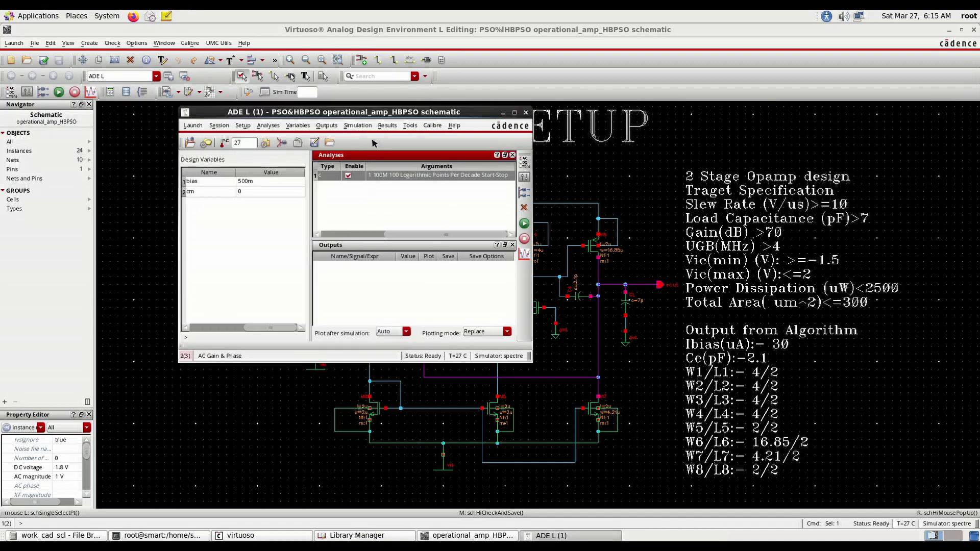
# Step: Run the ac simulation and direct-plot AC gain and phase at the vout net
pyautogui.click(525, 225)
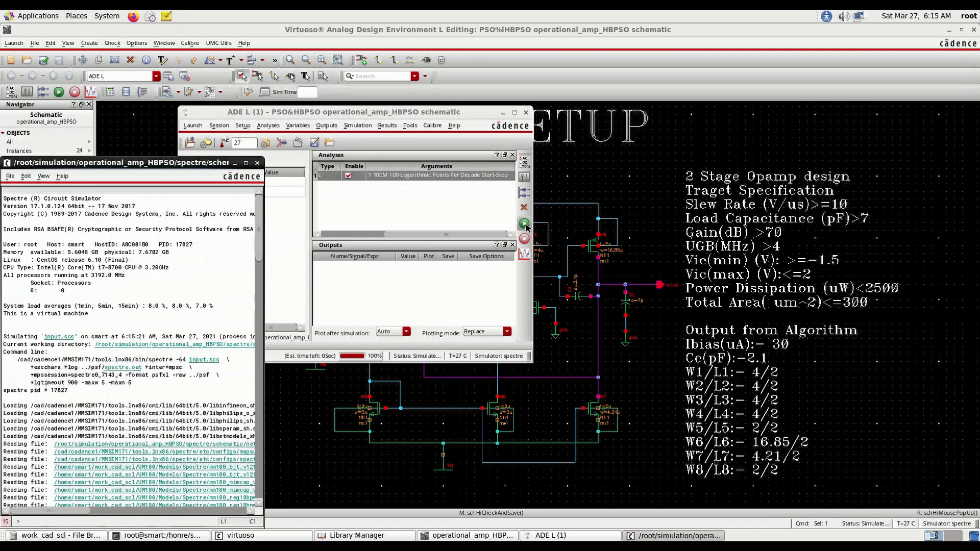
pyautogui.click(258, 163)
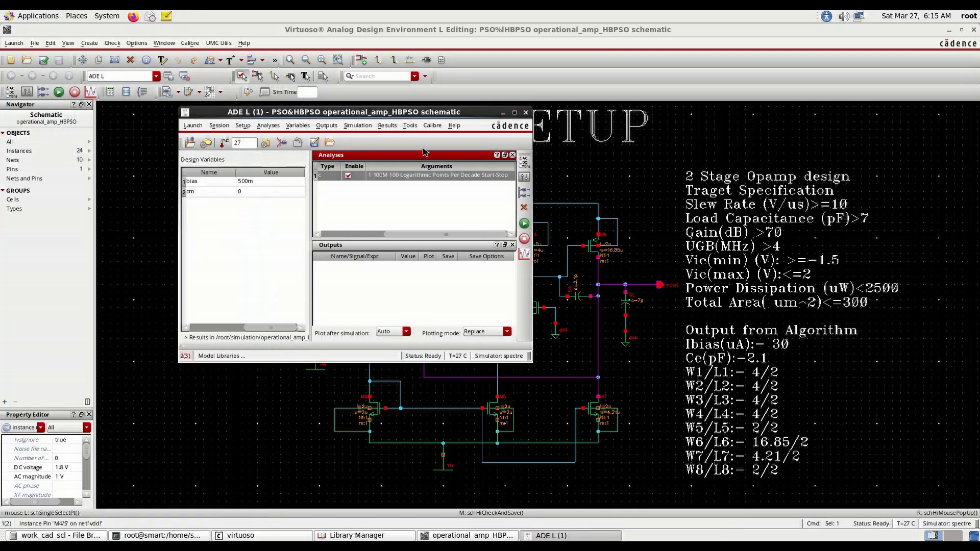
pyautogui.click(391, 127)
pyautogui.moveTo(404, 155)
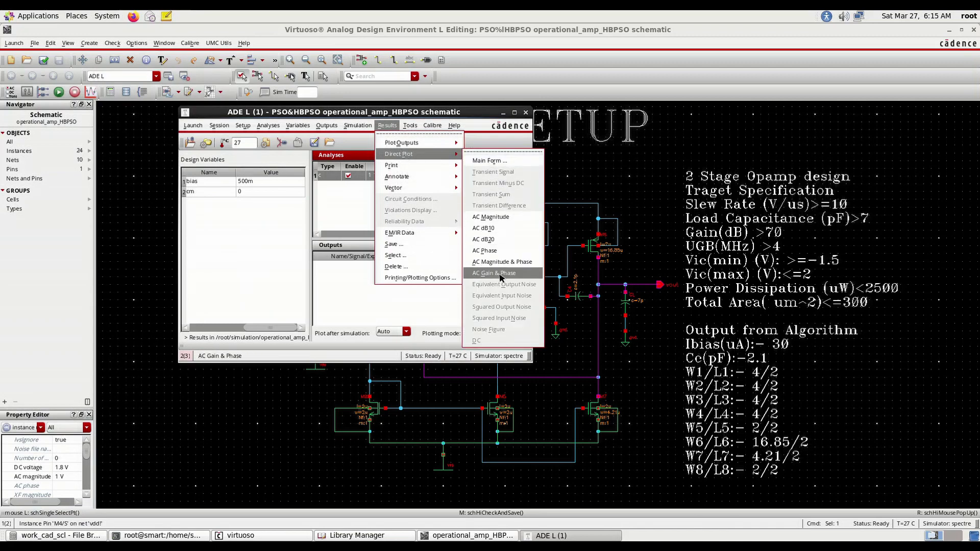
pyautogui.click(493, 273)
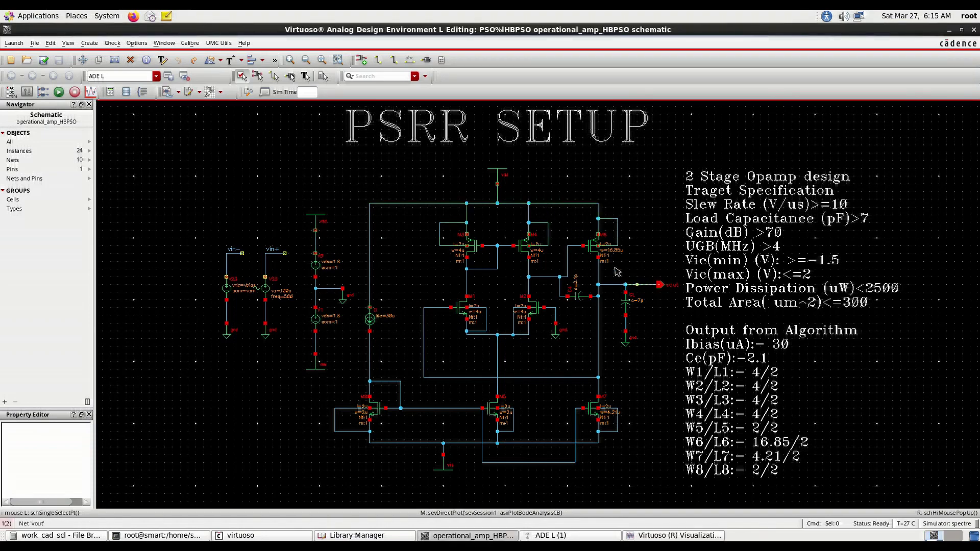
pyautogui.click(641, 288)
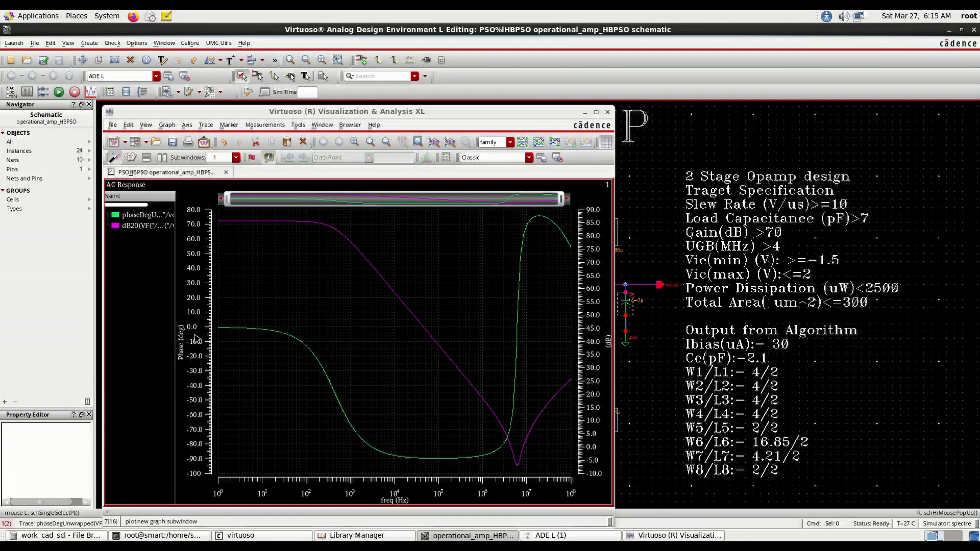
# Step: Delete the phaseDegU trace, then close the Visualization window
pyautogui.rightClick(148, 216)
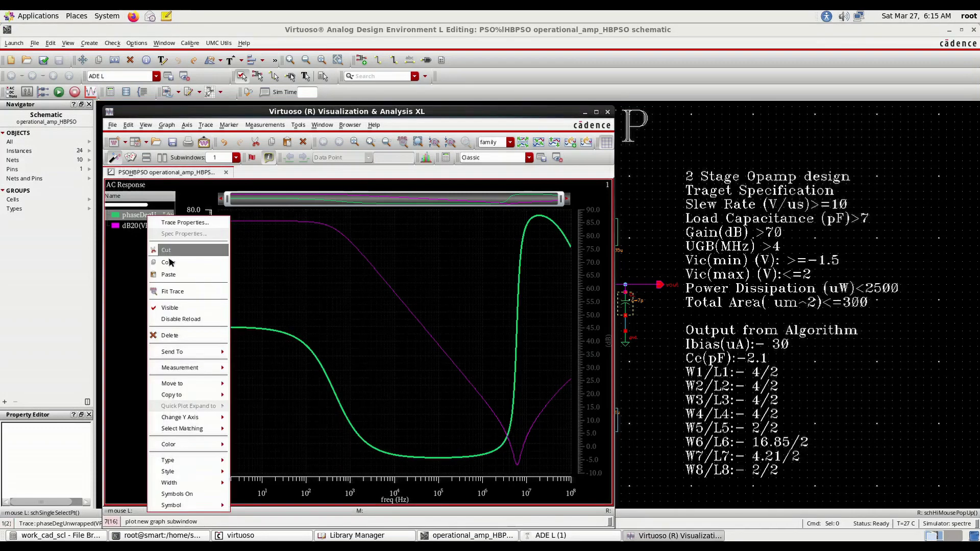
pyautogui.click(182, 336)
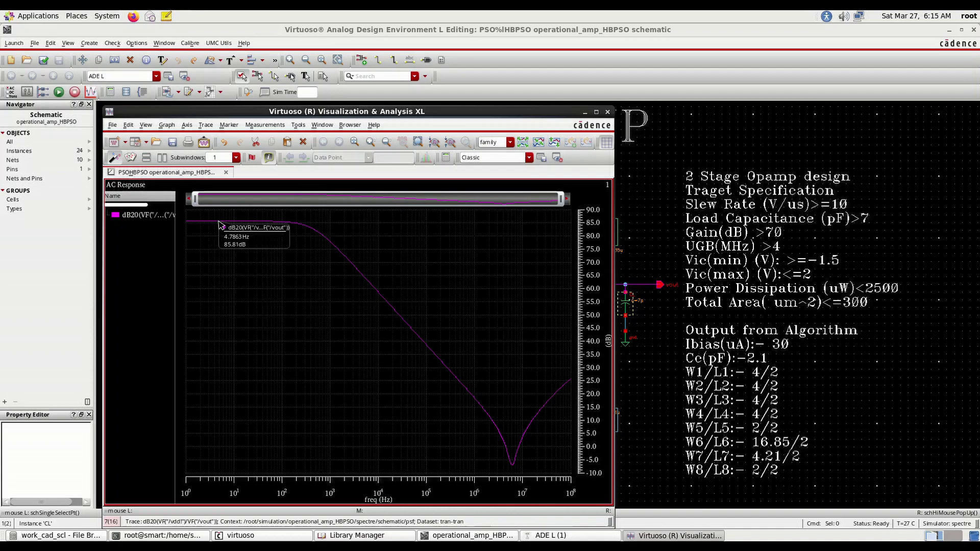
pyautogui.click(607, 112)
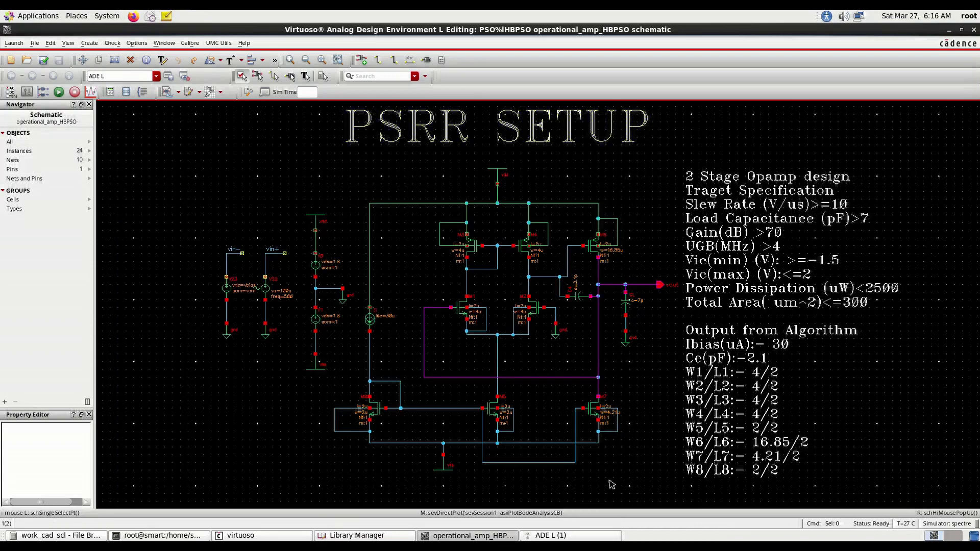
pyautogui.click(577, 536)
pyautogui.click(386, 126)
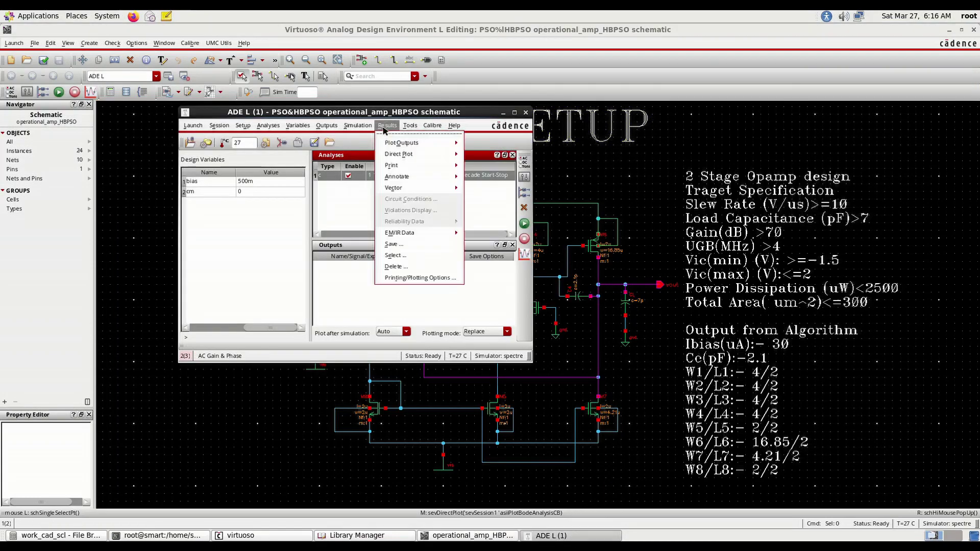
pyautogui.moveTo(411, 155)
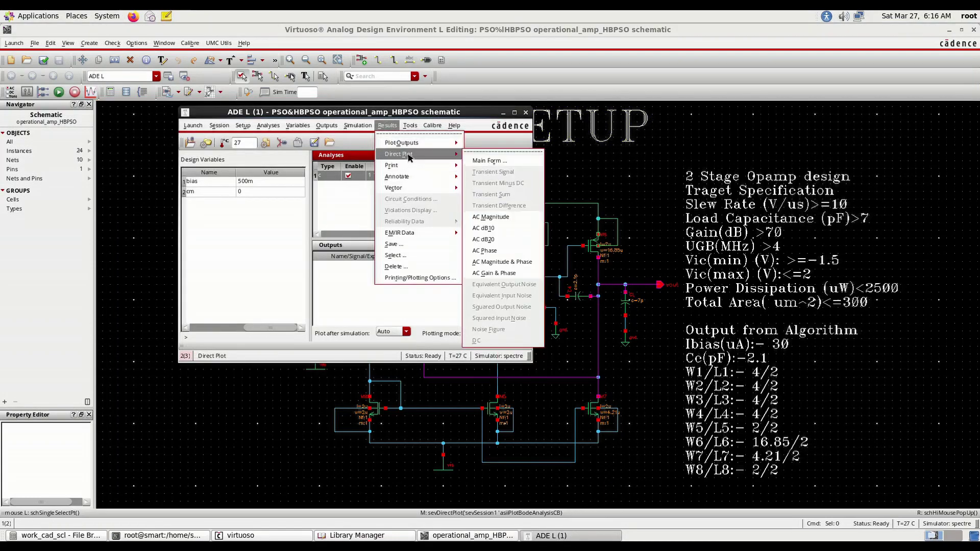
pyautogui.click(520, 276)
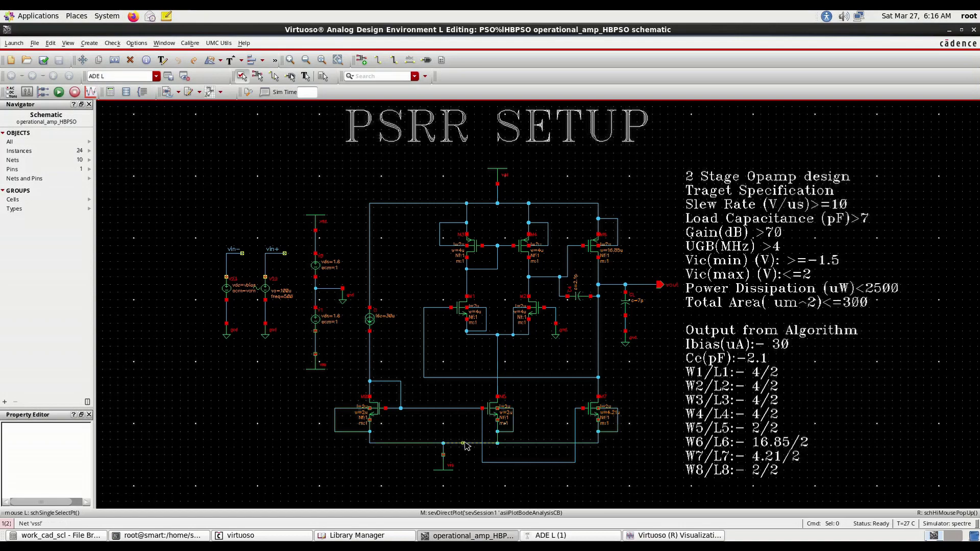
pyautogui.click(647, 288)
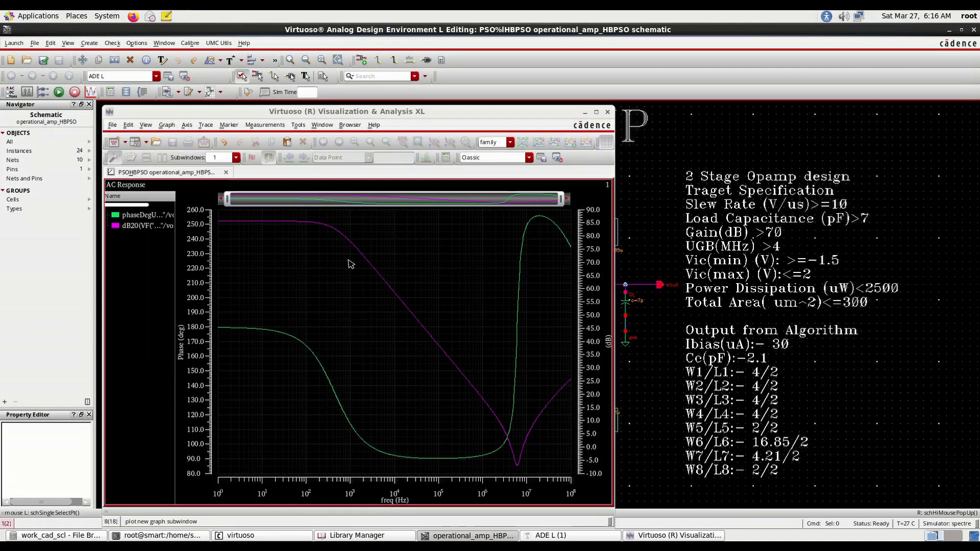
pyautogui.rightClick(158, 219)
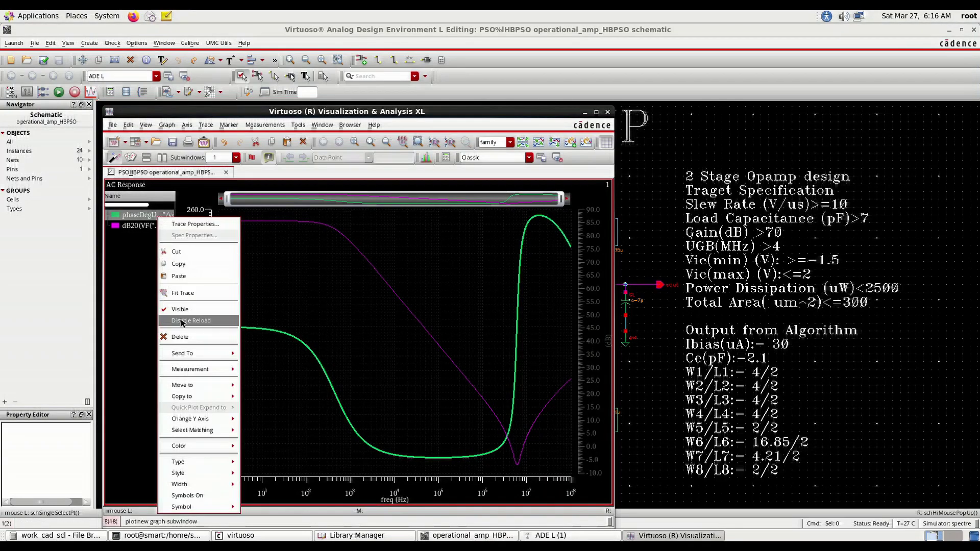
pyautogui.click(188, 336)
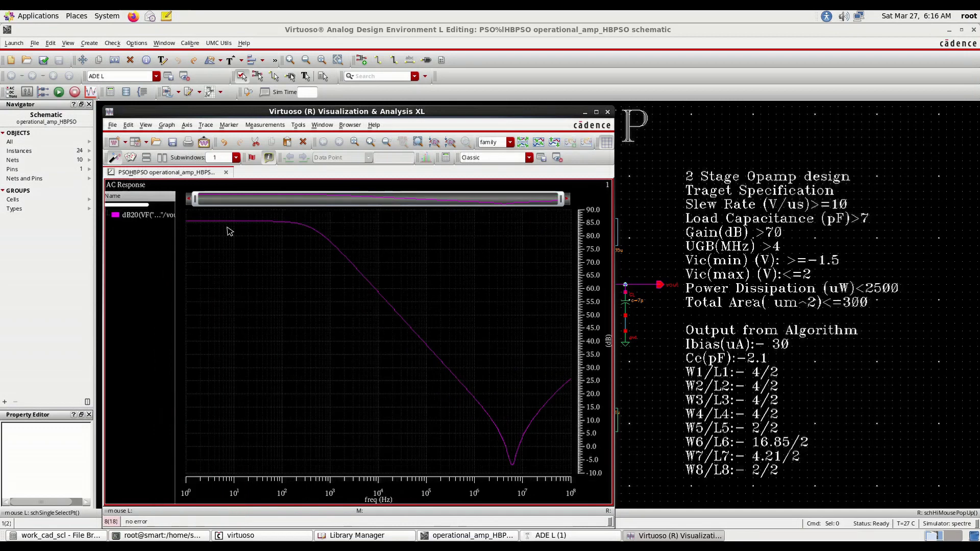
pyautogui.moveTo(228, 220)
pyautogui.click(607, 112)
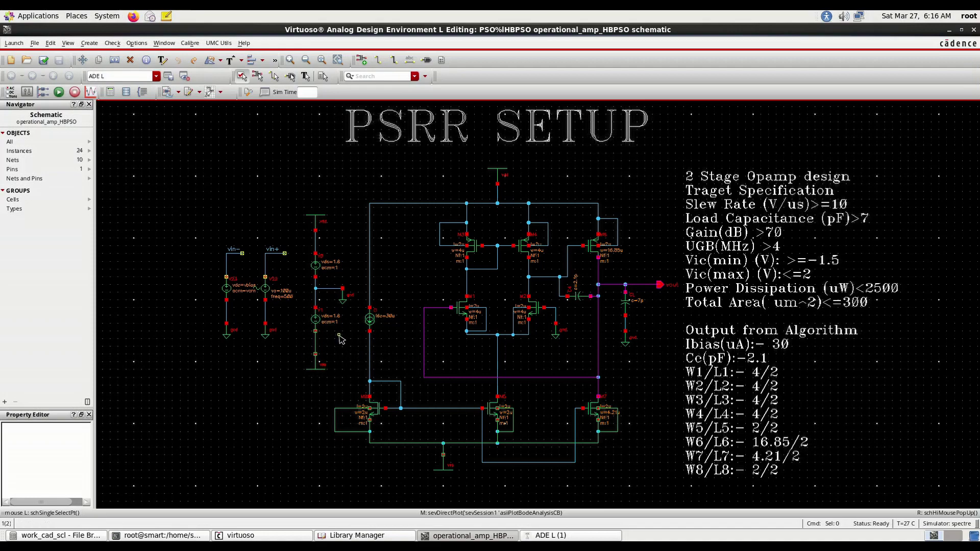
# Step: Direct-plot AC gain and phase at the vout net
pyautogui.click(590, 532)
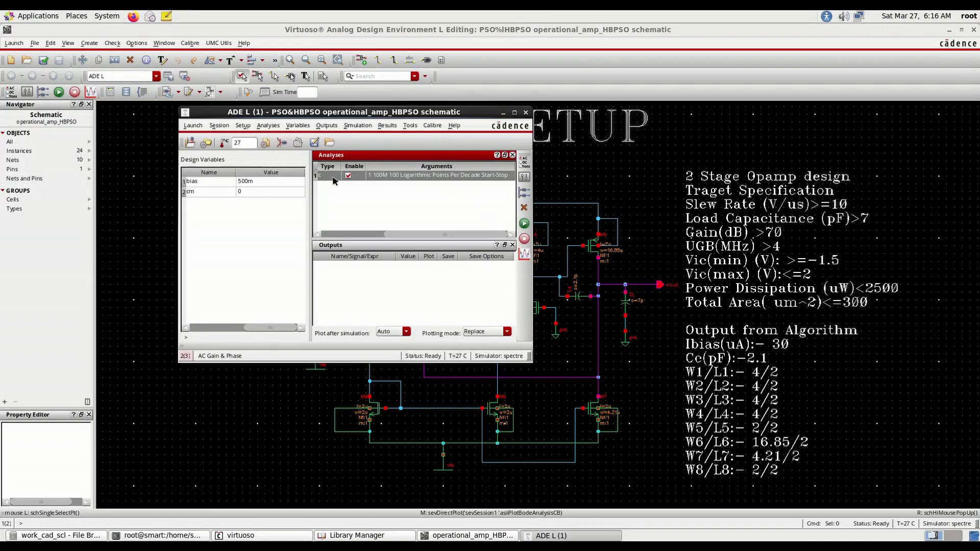
pyautogui.click(387, 126)
pyautogui.moveTo(400, 154)
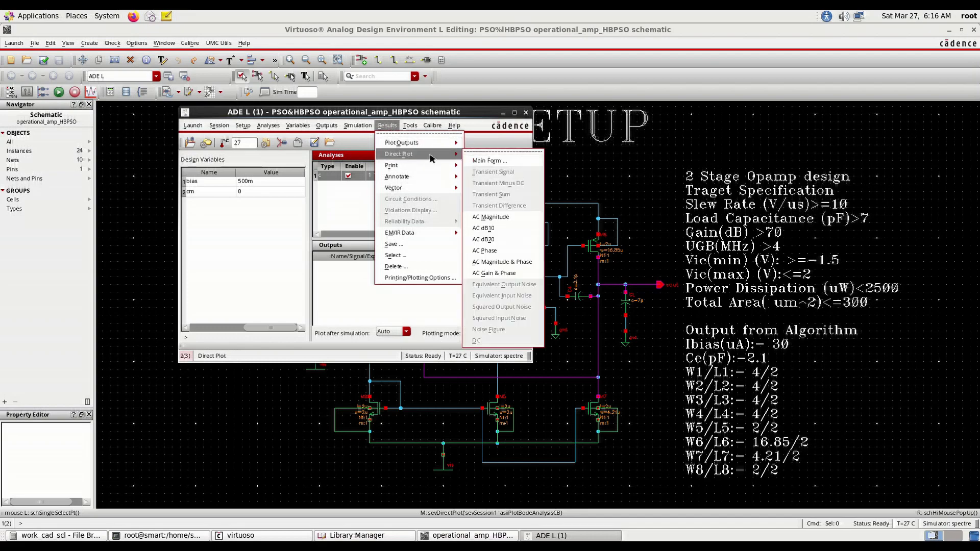
pyautogui.click(494, 274)
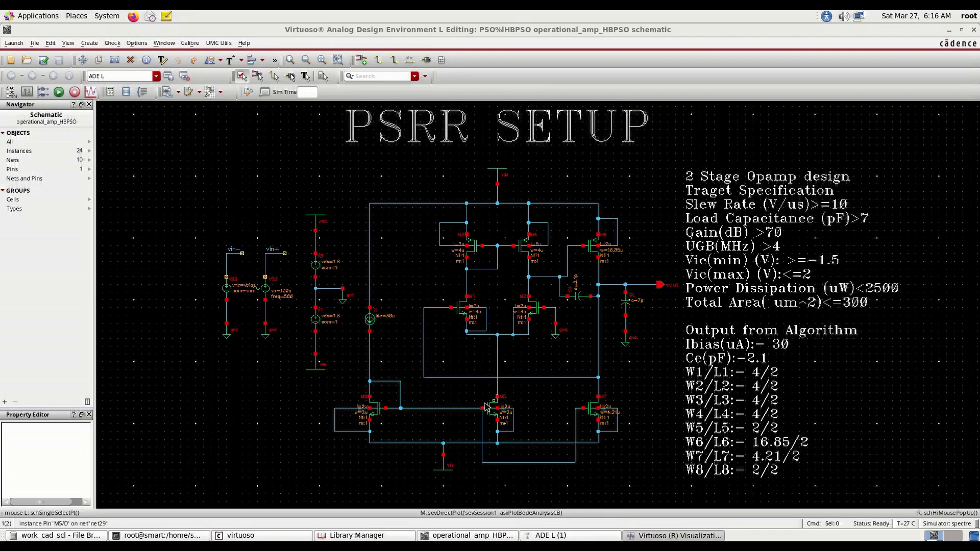
pyautogui.click(641, 288)
# Step: Delete the phaseDegU trace so only the dB20 gain curve remains
pyautogui.moveTo(271, 223)
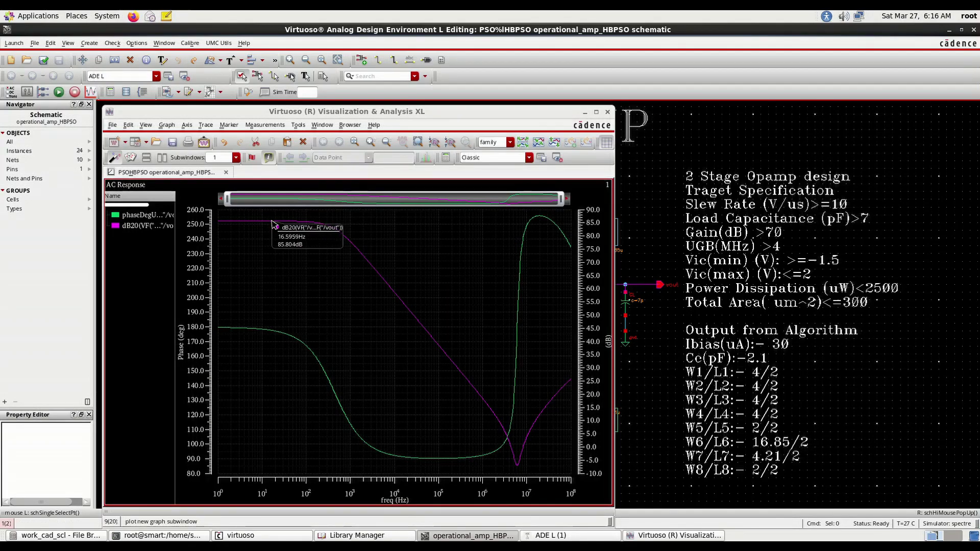
pyautogui.click(162, 218)
pyautogui.rightClick(160, 218)
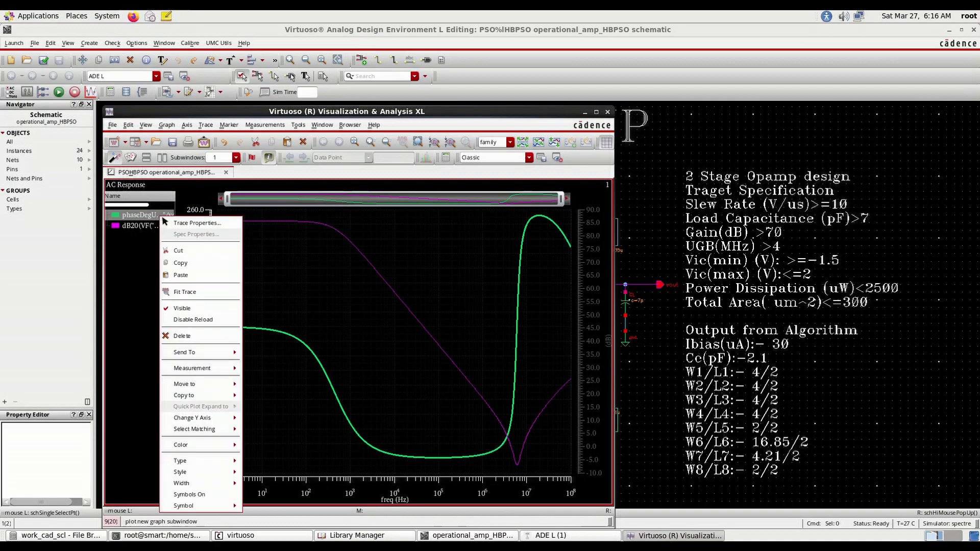
pyautogui.click(196, 337)
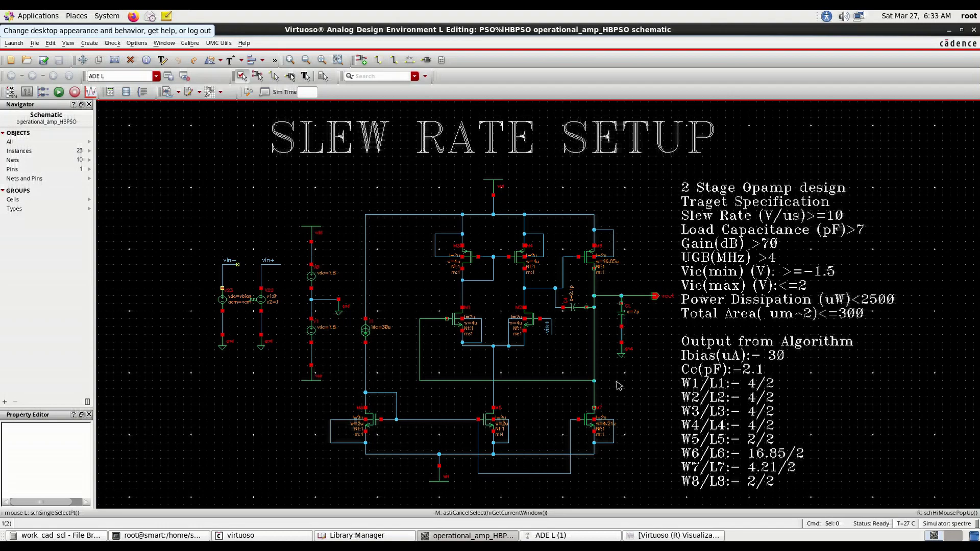
# Step: Set the vpulse source to 0–1 V with 4u period and 2u pulse width, then check and save
pyautogui.click(272, 298)
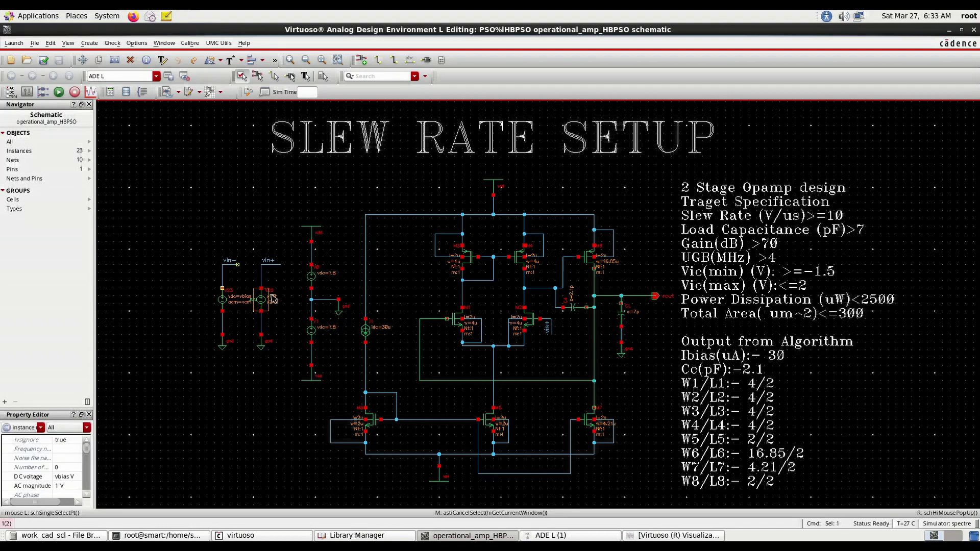
pyautogui.press('q')
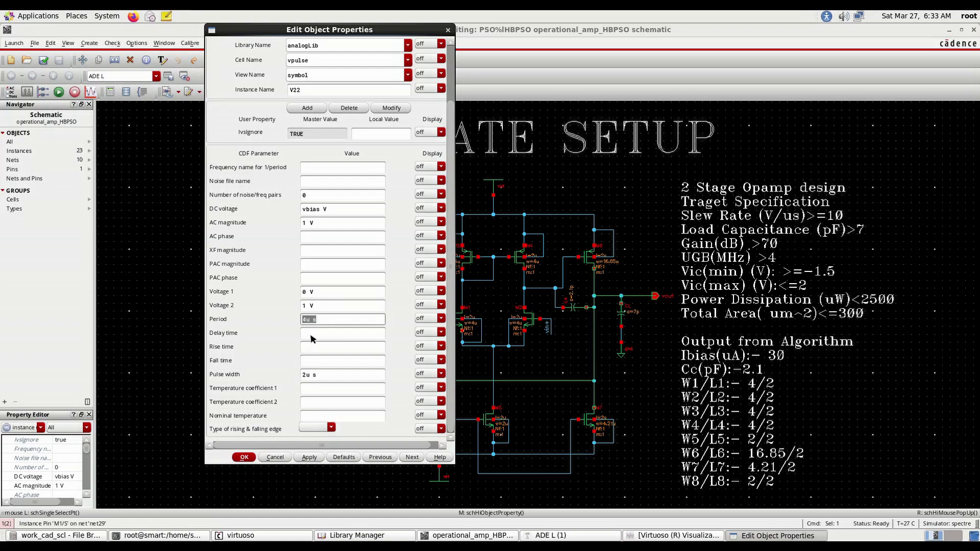
pyautogui.click(244, 456)
pyautogui.click(43, 60)
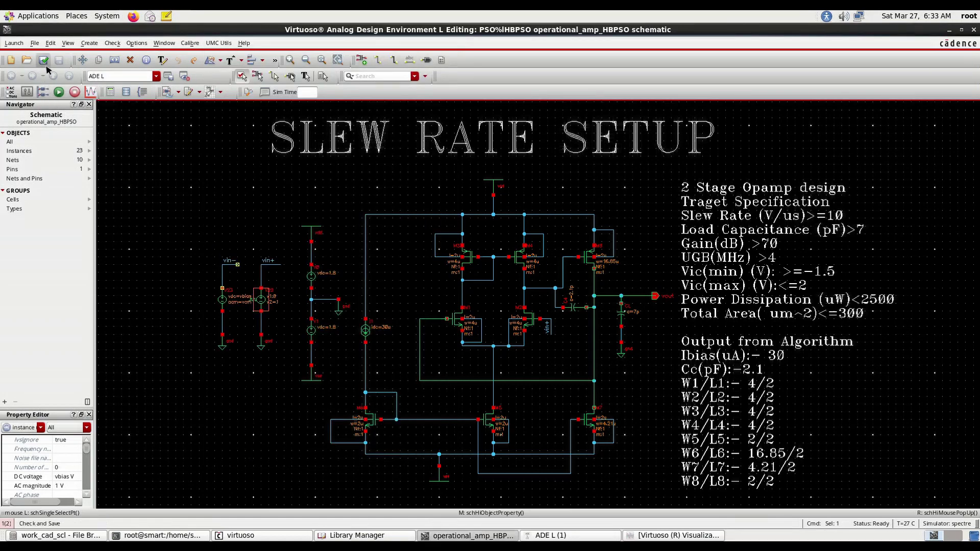
# Step: Set the transient analysis stop time to 15u and run the simulation
pyautogui.click(490, 298)
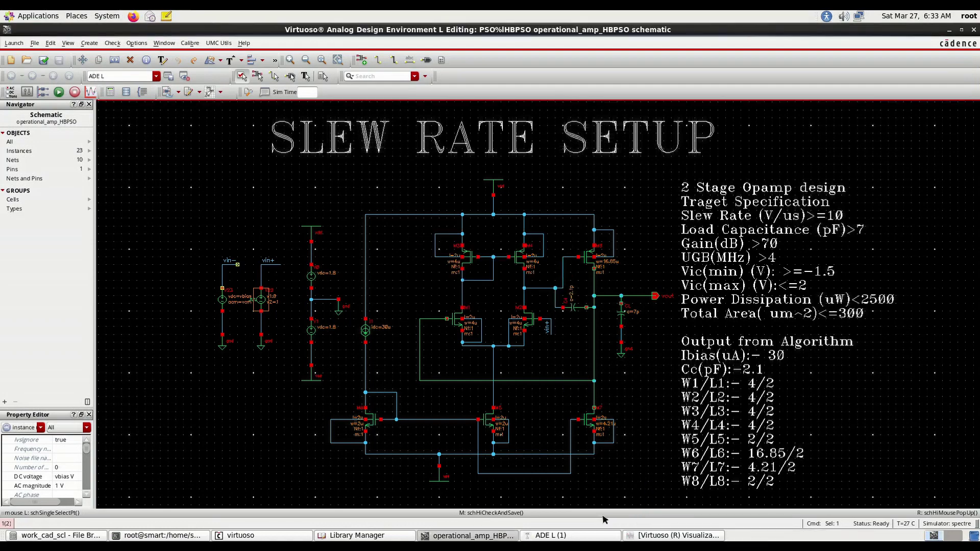
pyautogui.click(587, 536)
pyautogui.rightClick(375, 186)
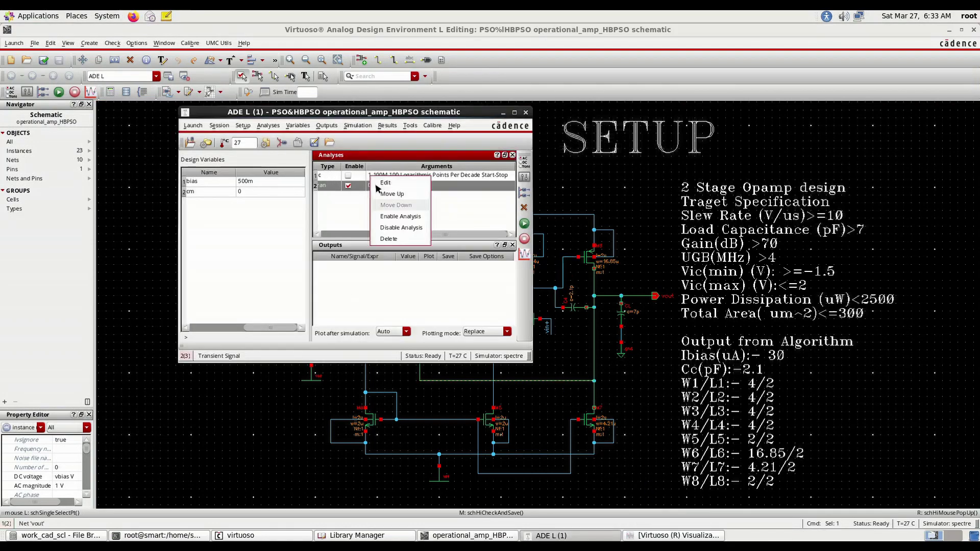
pyautogui.click(372, 188)
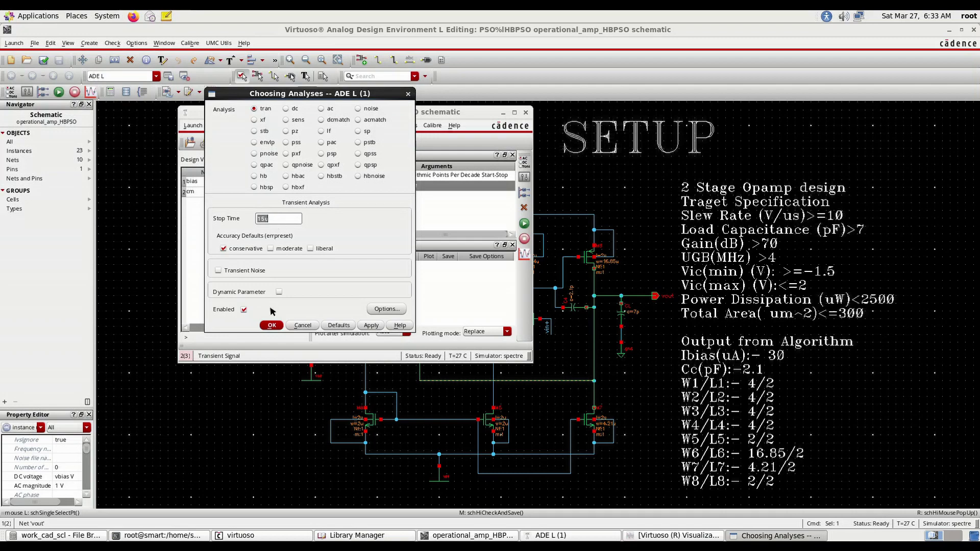
pyautogui.click(276, 325)
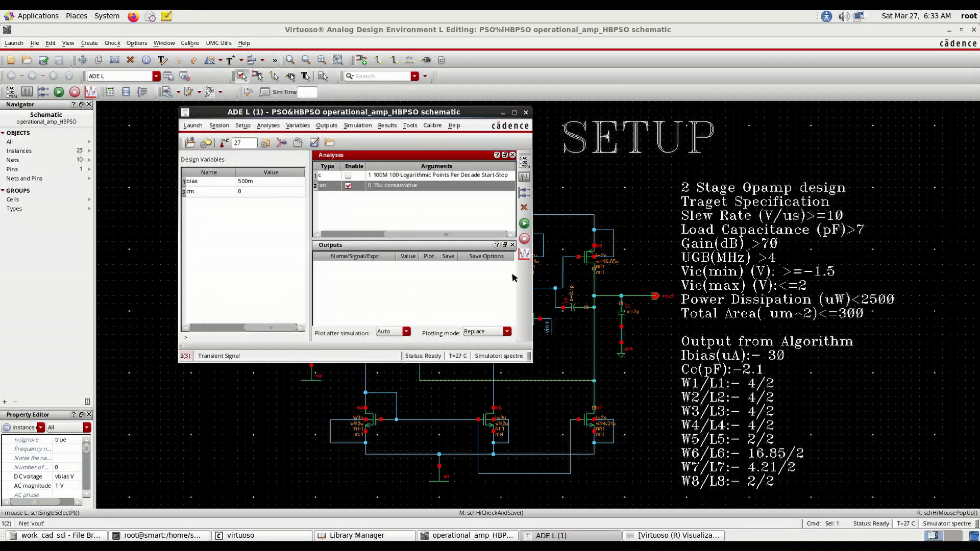
pyautogui.click(525, 225)
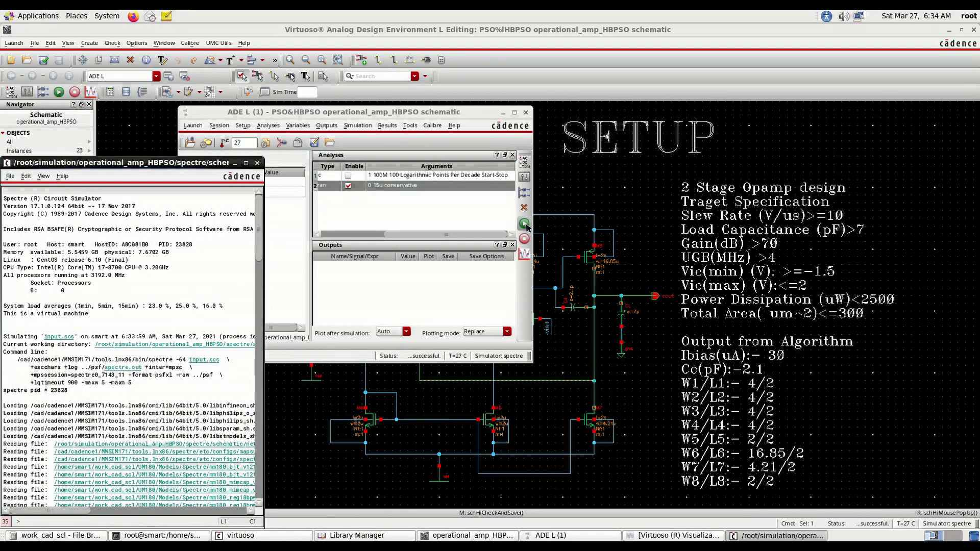
pyautogui.click(257, 163)
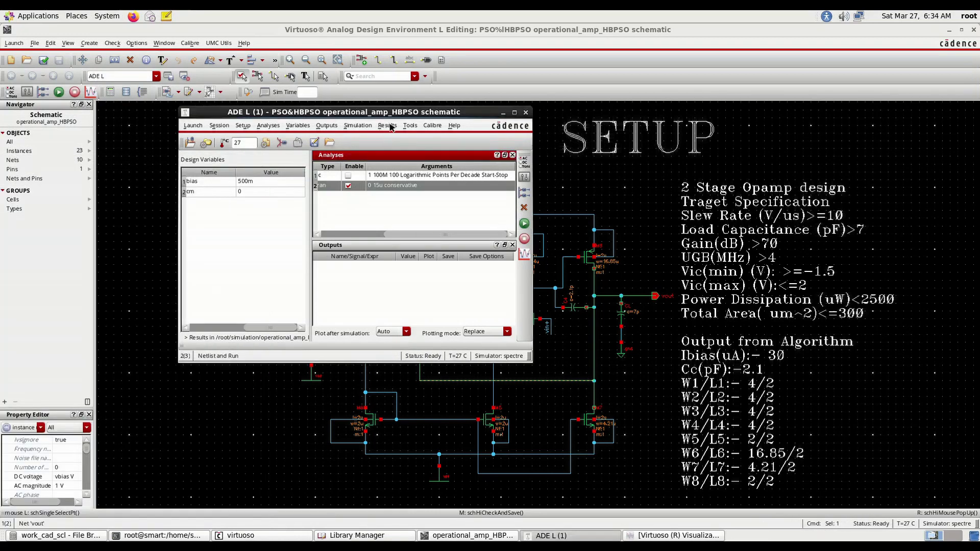
# Step: Direct-plot the vout transient signal and maximize the waveform window
pyautogui.click(388, 126)
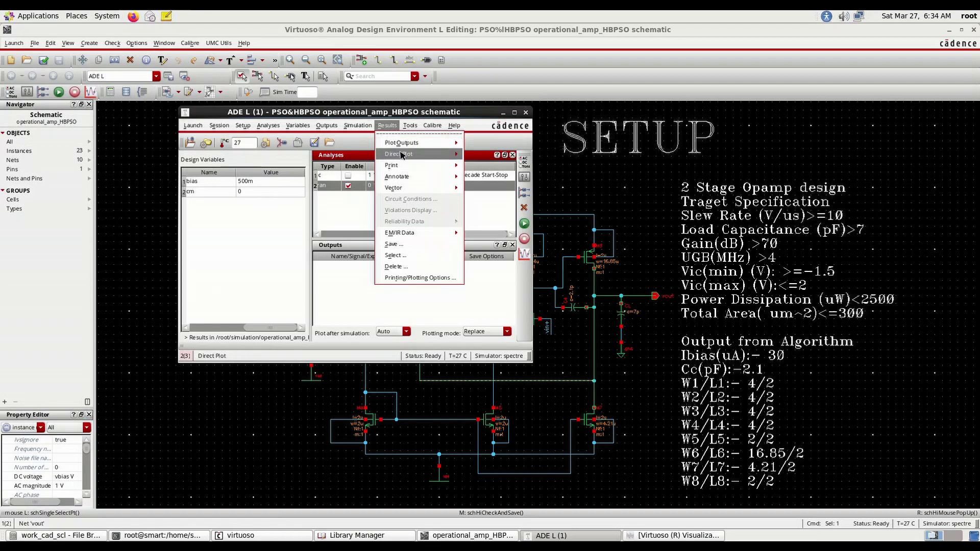
pyautogui.moveTo(403, 153)
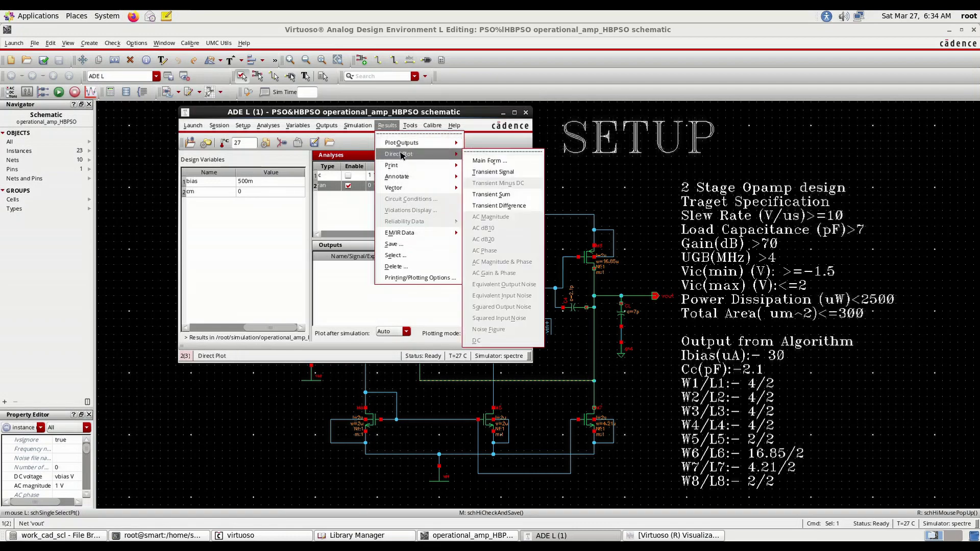
pyautogui.click(512, 173)
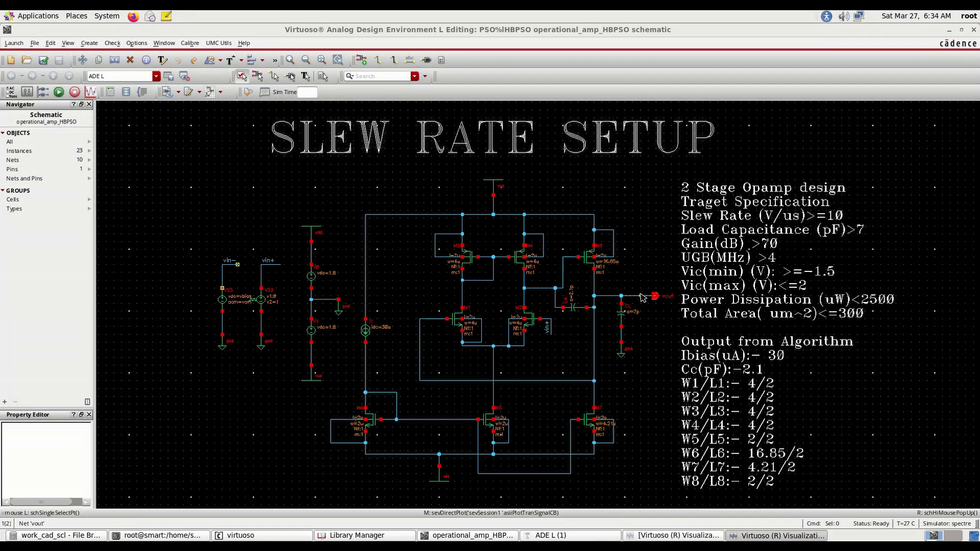
pyautogui.click(625, 294)
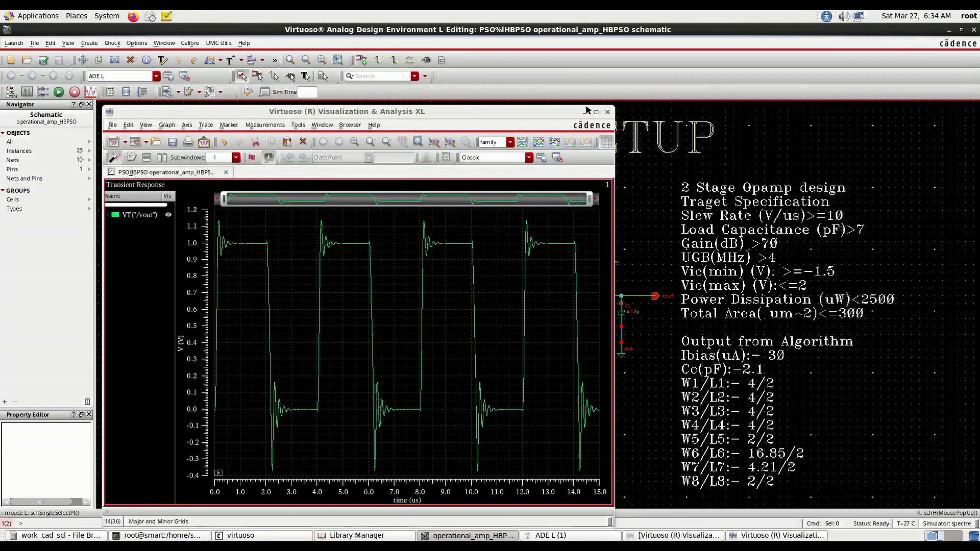
pyautogui.click(596, 111)
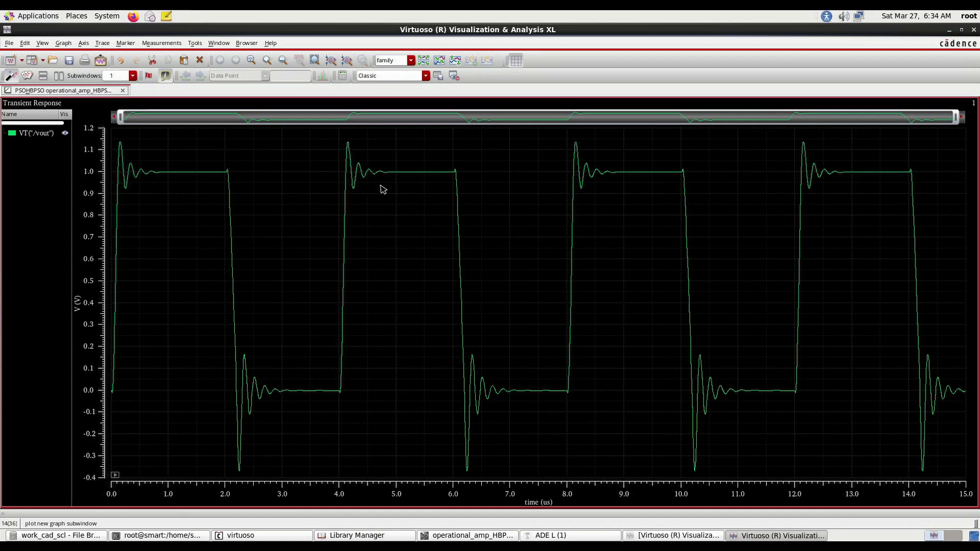
pyautogui.click(419, 175)
# Step: Send the vout trace to the calculator and choose the slewRate function
pyautogui.rightClick(420, 175)
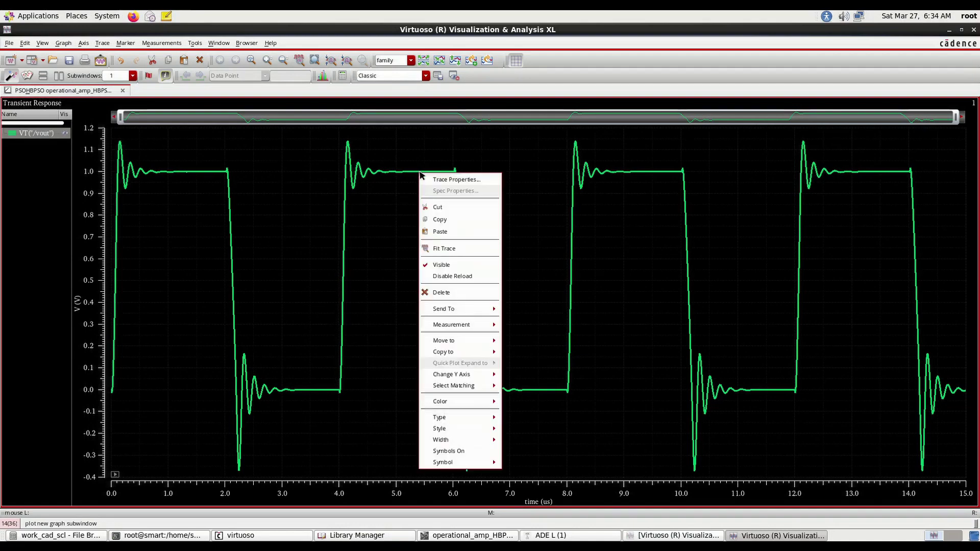
pyautogui.moveTo(454, 308)
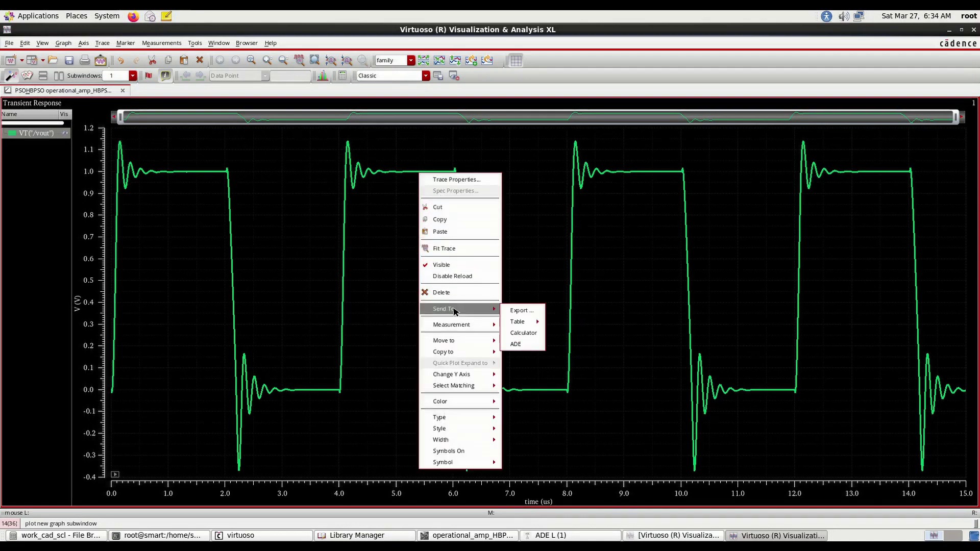
pyautogui.click(529, 333)
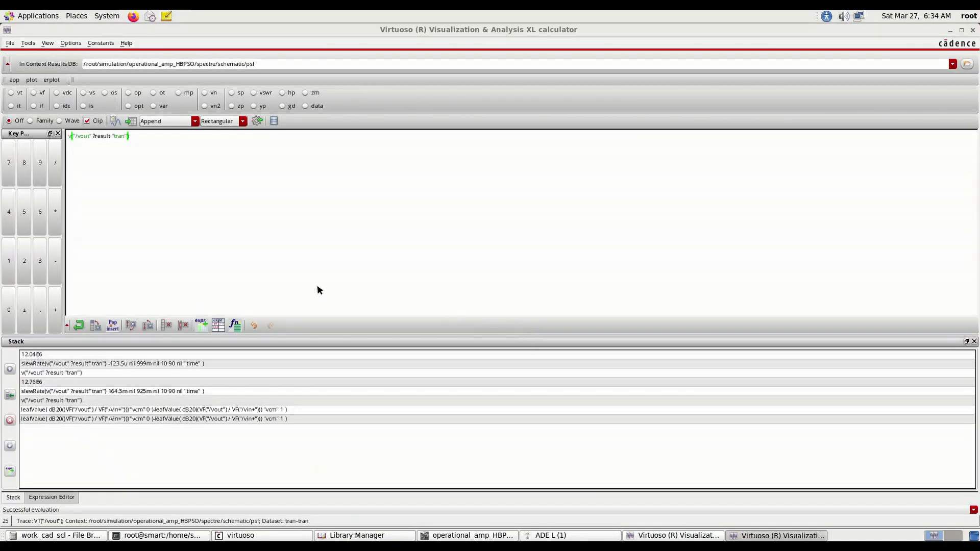
pyautogui.click(235, 326)
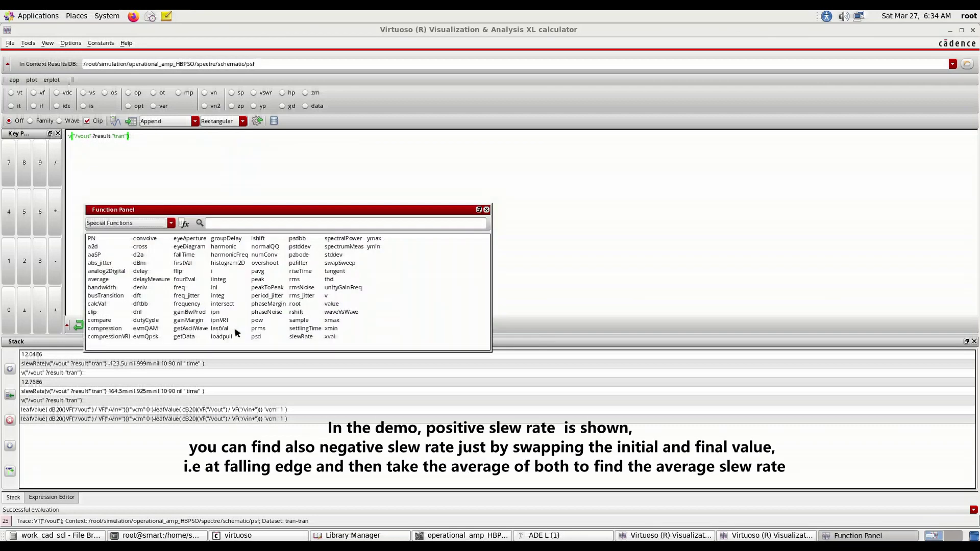
pyautogui.click(301, 337)
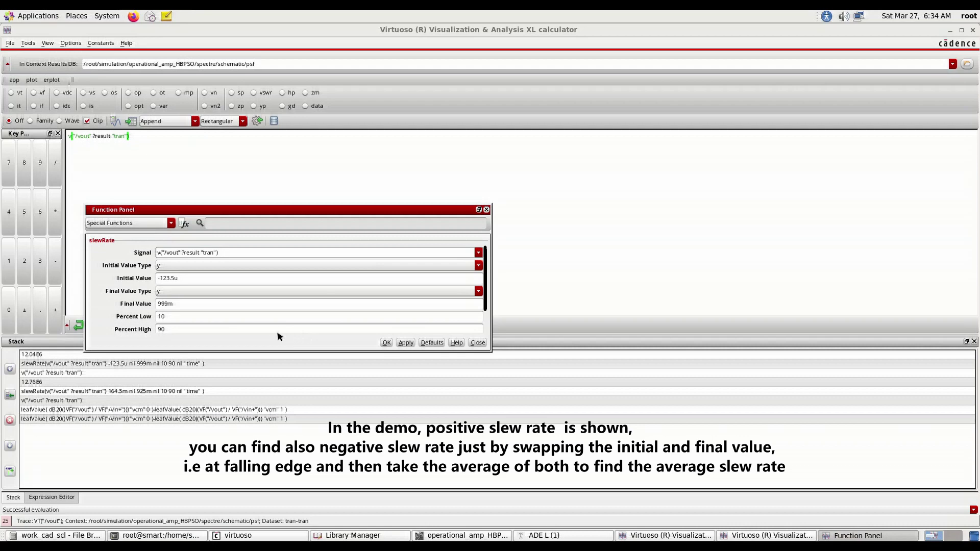
# Step: Set slewRate initial value -123.5u and final value 999m, generating the buffer expression
pyautogui.click(950, 30)
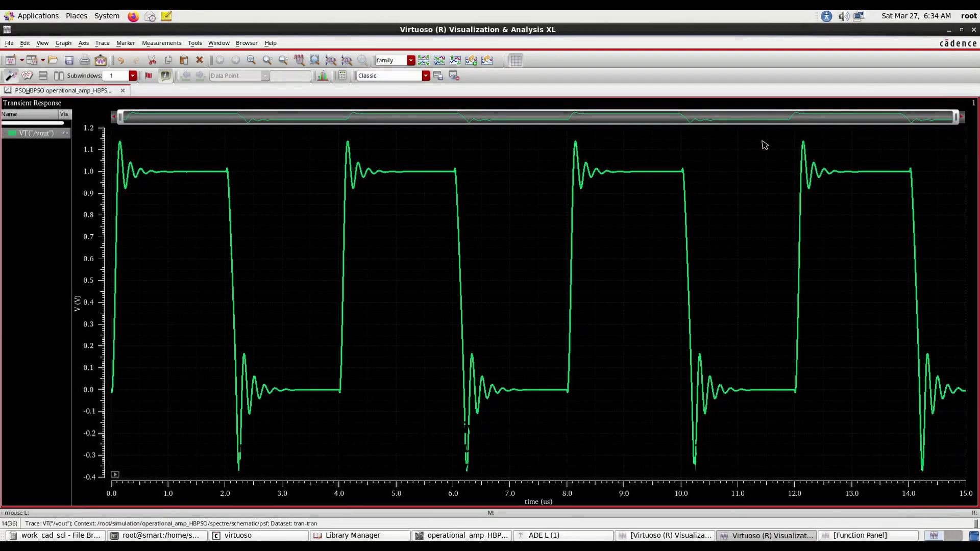
pyautogui.moveTo(427, 175)
pyautogui.moveTo(540, 395)
pyautogui.click(860, 536)
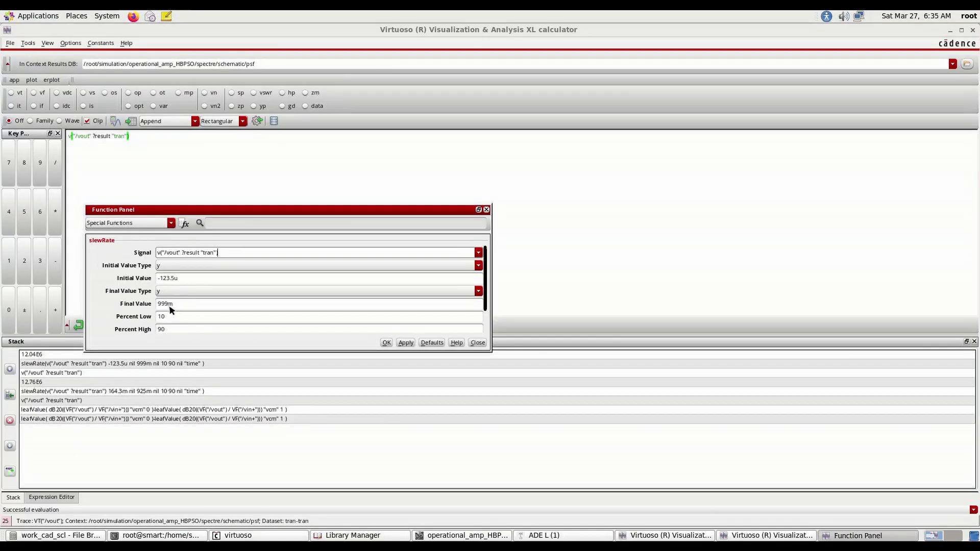
pyautogui.click(387, 343)
pyautogui.click(236, 279)
pyautogui.click(234, 305)
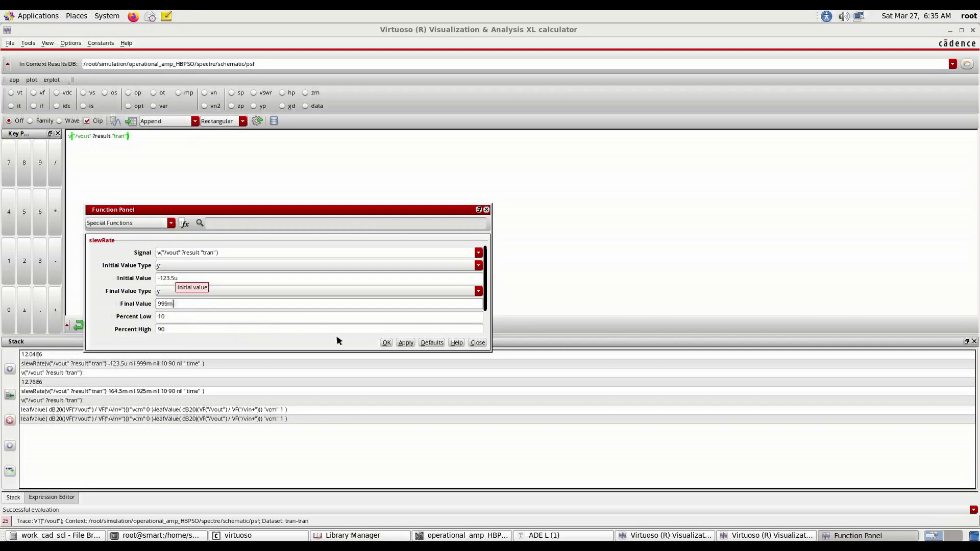
pyautogui.click(386, 343)
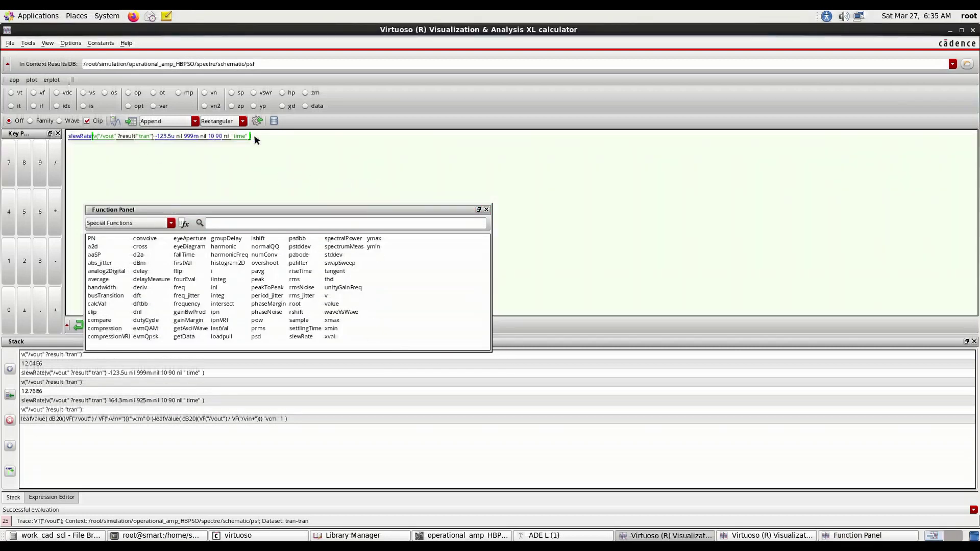
# Step: Select the slewRate expression in the calculator buffer and evaluate it
pyautogui.moveTo(303, 139); pyautogui.dragTo(38, 137)
pyautogui.rightClick(98, 137)
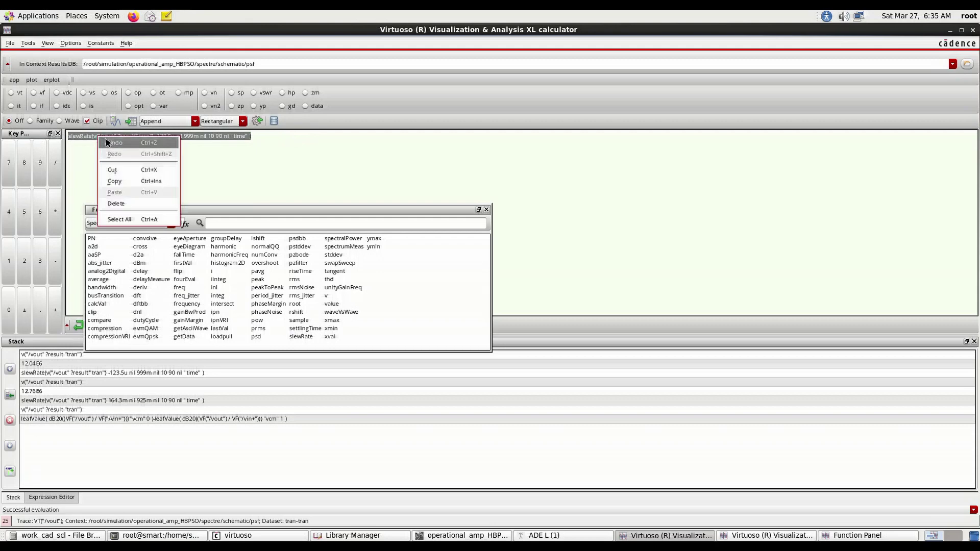
pyautogui.click(126, 187)
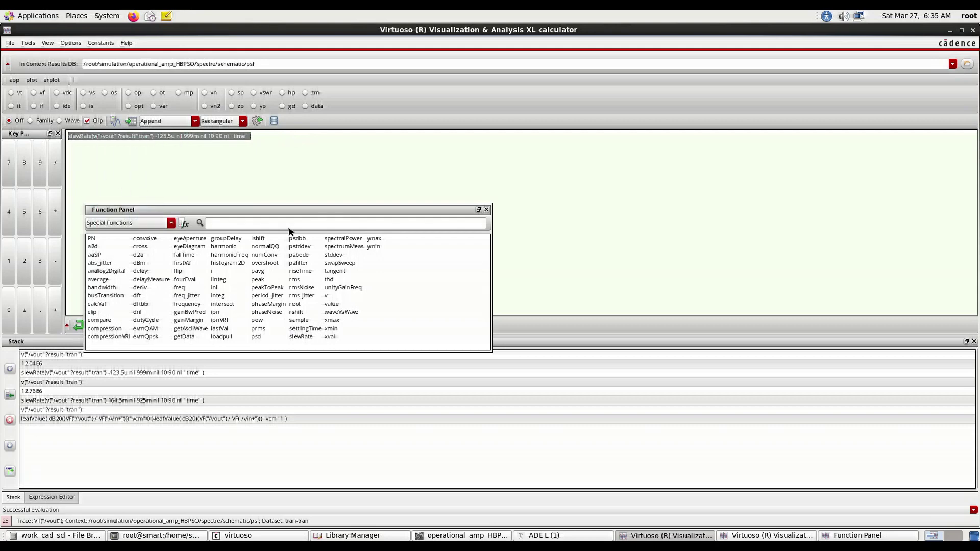
pyautogui.click(257, 122)
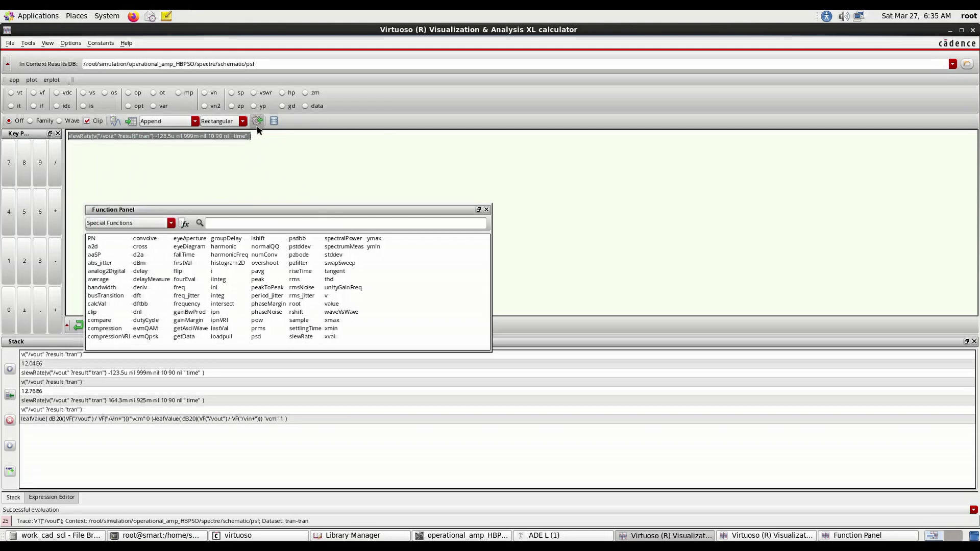
# Step: Evaluate the slew rate to 12.04E6, then minimize the calculator and waveform windows
pyautogui.click(561, 536)
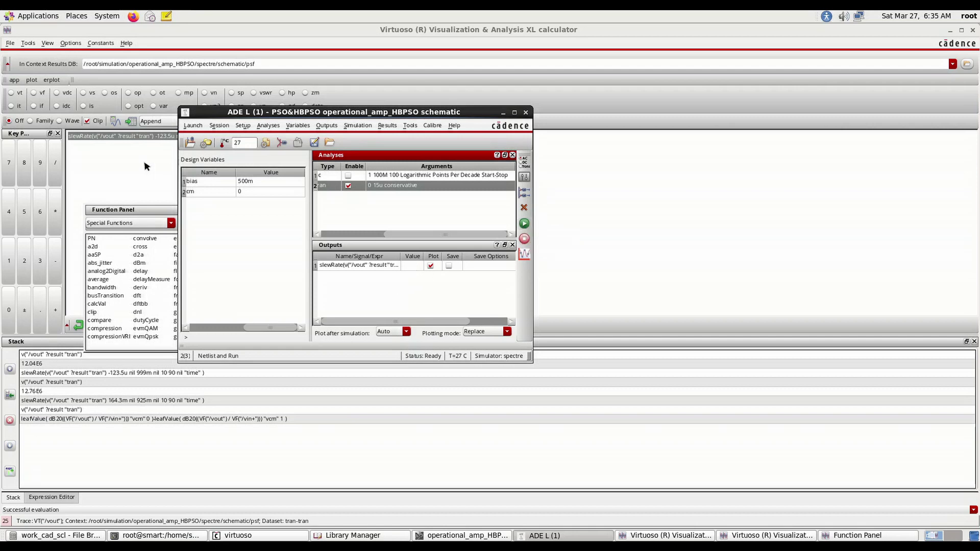
pyautogui.click(135, 184)
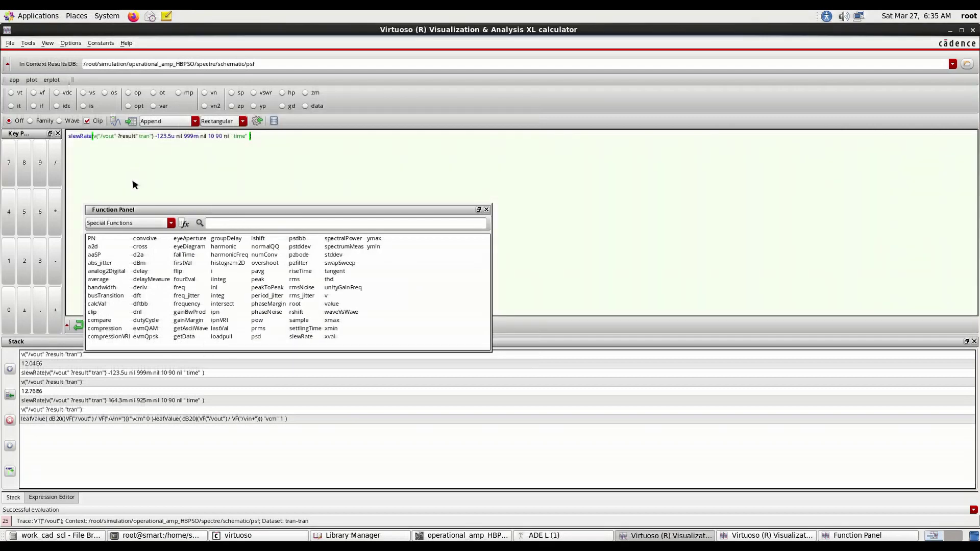
pyautogui.click(114, 125)
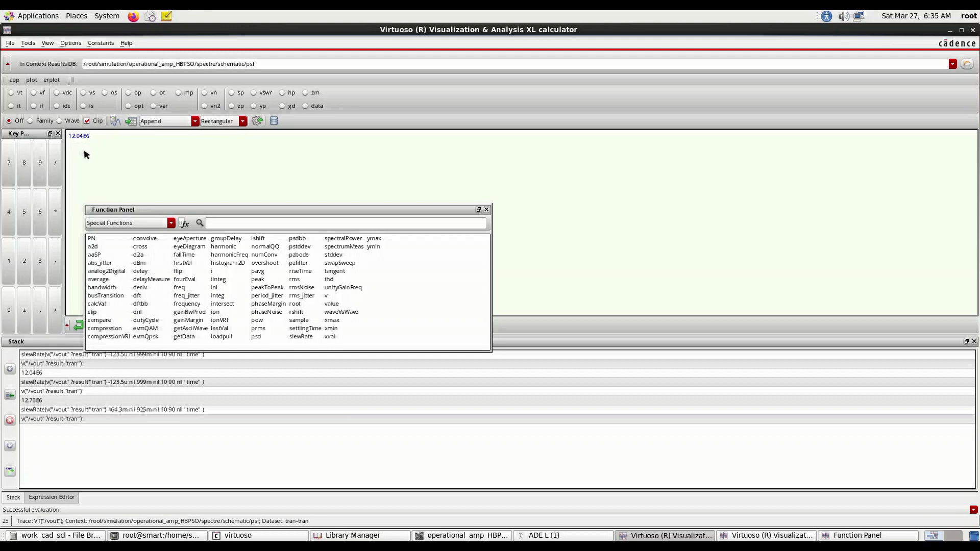
pyautogui.moveTo(90, 136); pyautogui.dragTo(52, 135)
pyautogui.click(949, 32)
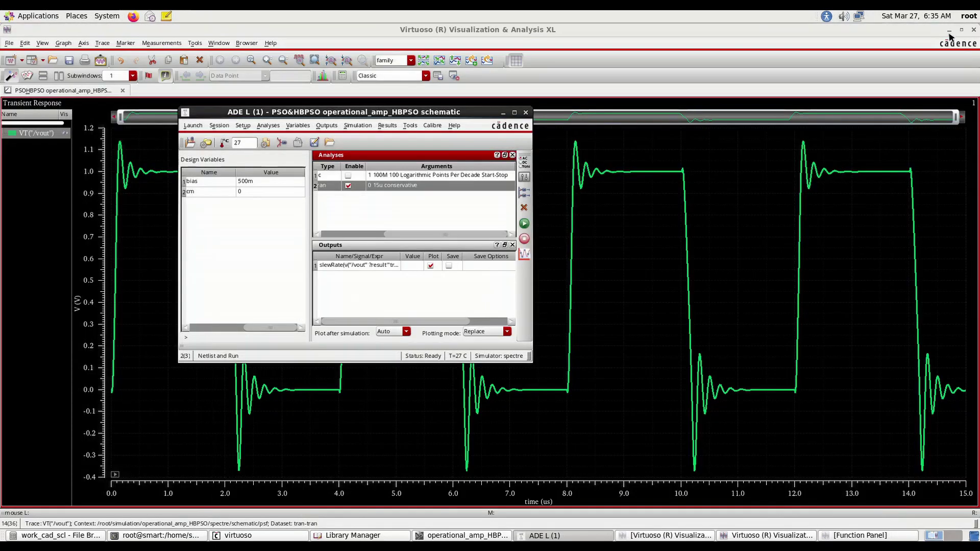
pyautogui.click(948, 30)
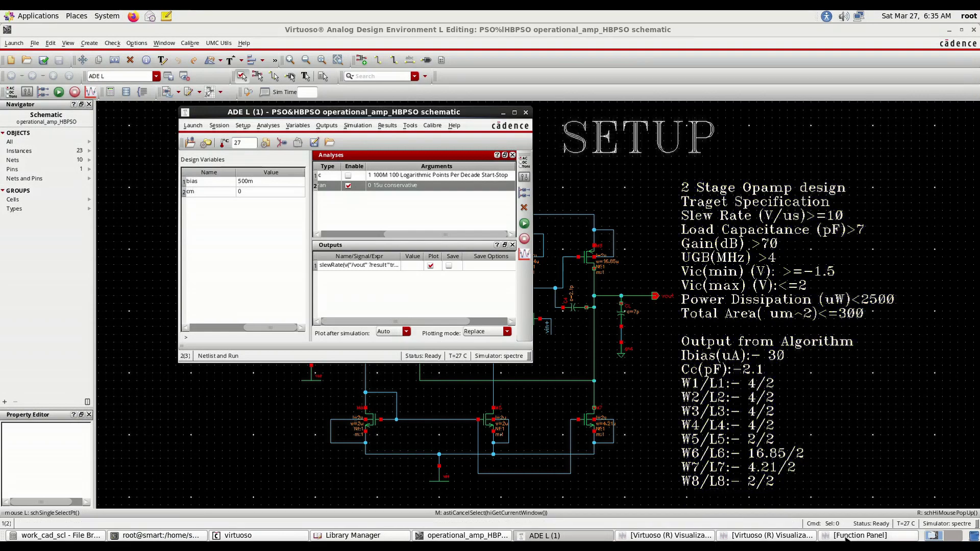
# Step: Rerun the simulation so slewRate reads 12.04M, then sort the outputs table by name
pyautogui.click(811, 536)
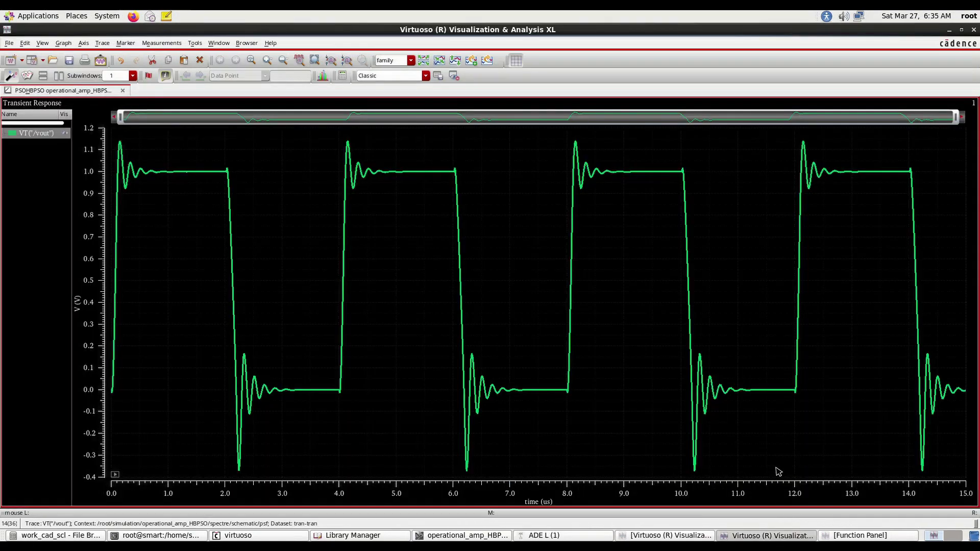
pyautogui.click(949, 30)
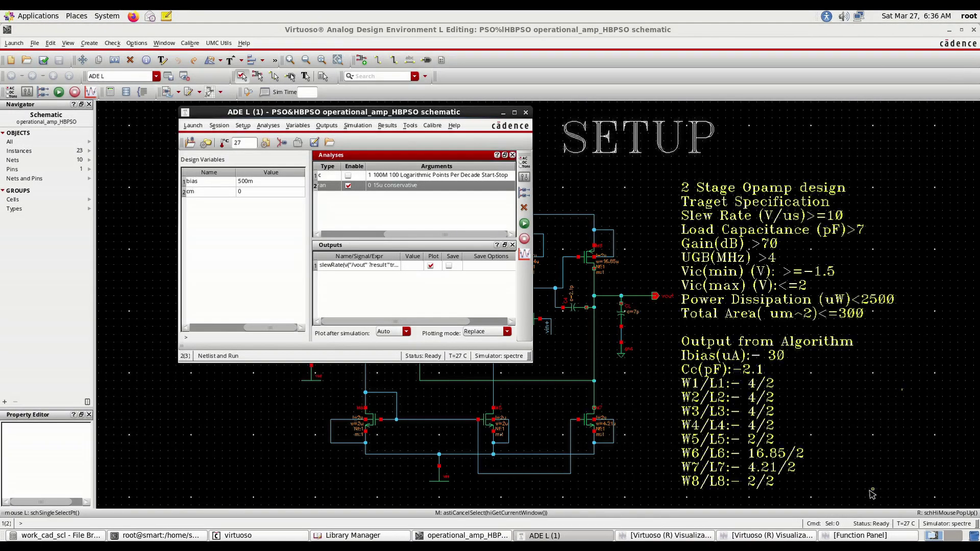
pyautogui.click(525, 226)
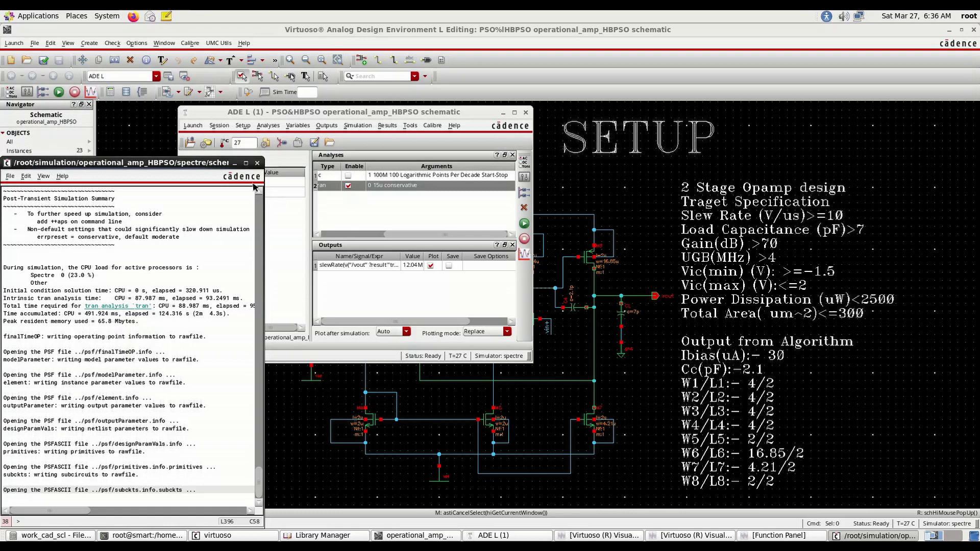
pyautogui.click(257, 162)
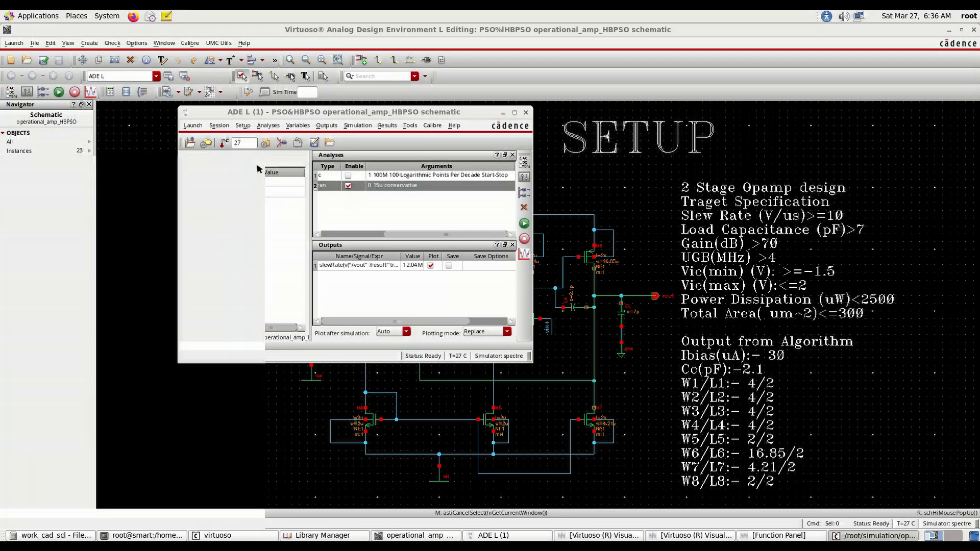
pyautogui.click(421, 257)
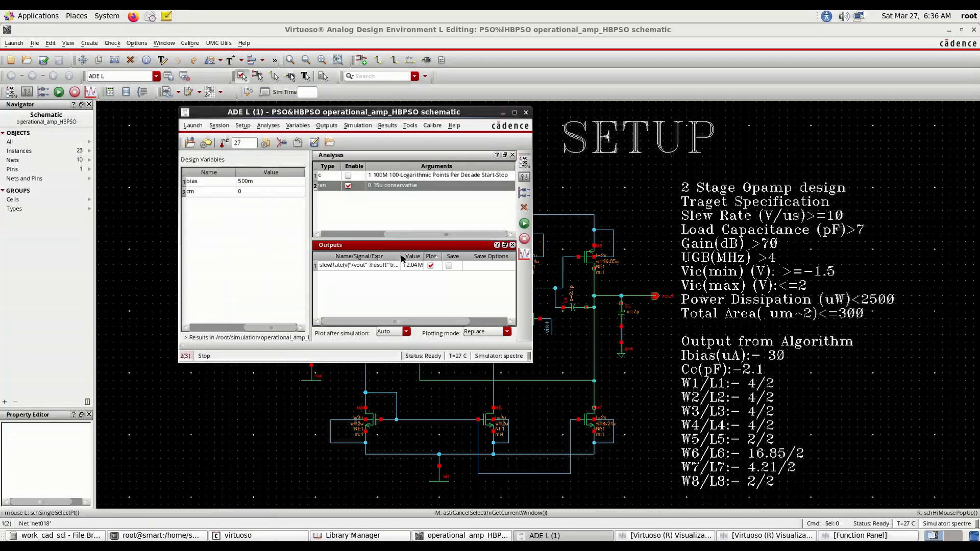
pyautogui.click(398, 257)
# Step: Apply the V22 sine source properties: 100u V amplitude at 1K Hz
pyautogui.click(503, 114)
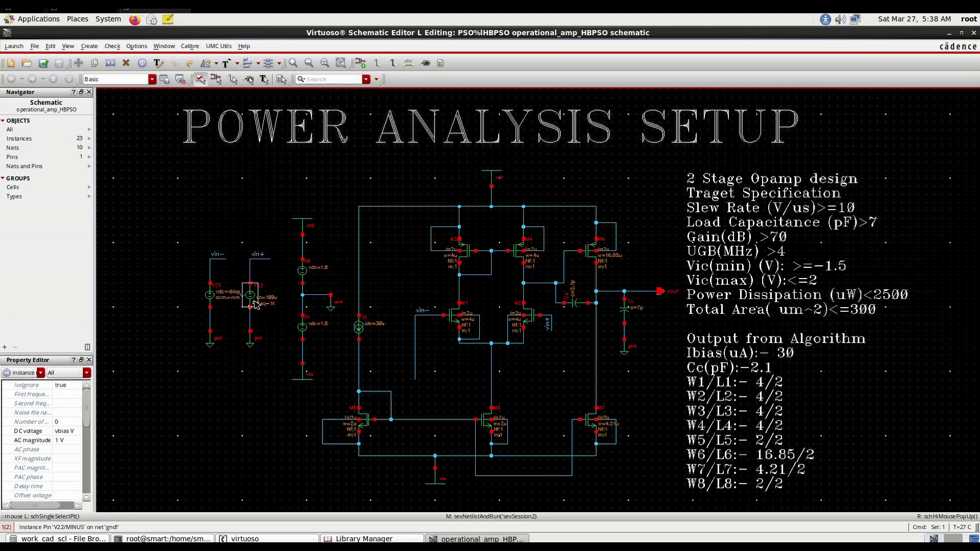
pyautogui.press('q')
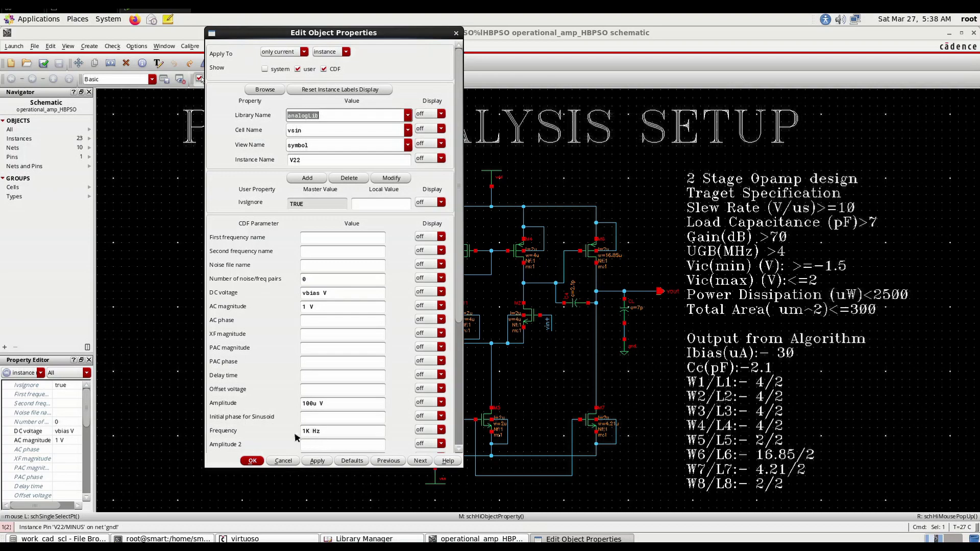
pyautogui.click(320, 462)
pyautogui.click(251, 463)
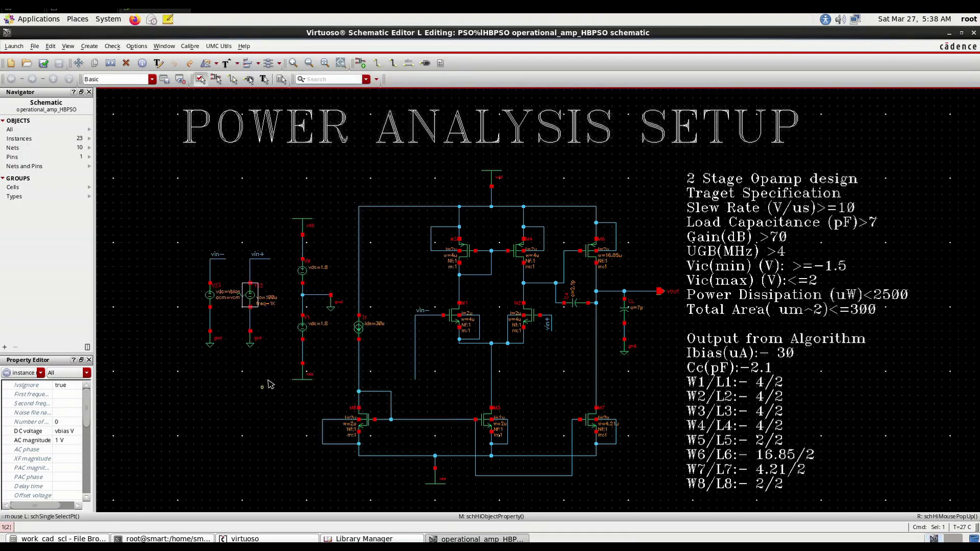
pyautogui.click(14, 46)
# Step: Start a new ADE L session and copy design variables, with vbias 500m and vcm 0
pyautogui.click(23, 56)
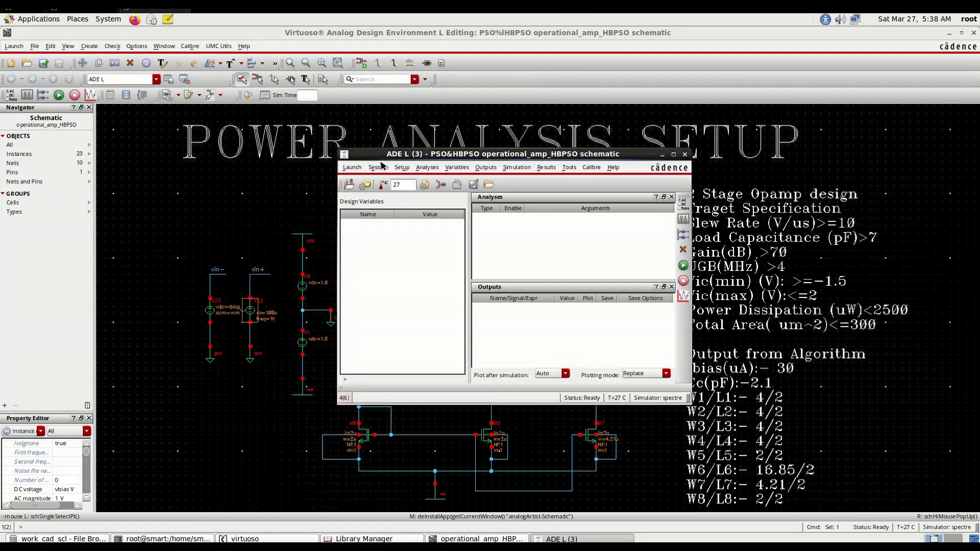
pyautogui.click(382, 165)
pyautogui.click(356, 258)
pyautogui.rightClick(383, 244)
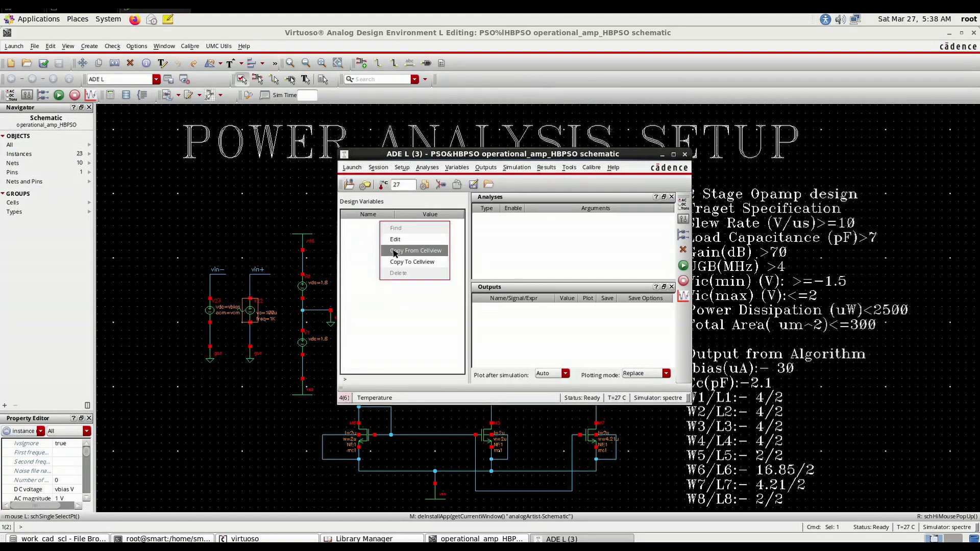
pyautogui.click(395, 250)
pyautogui.doubleClick(422, 225)
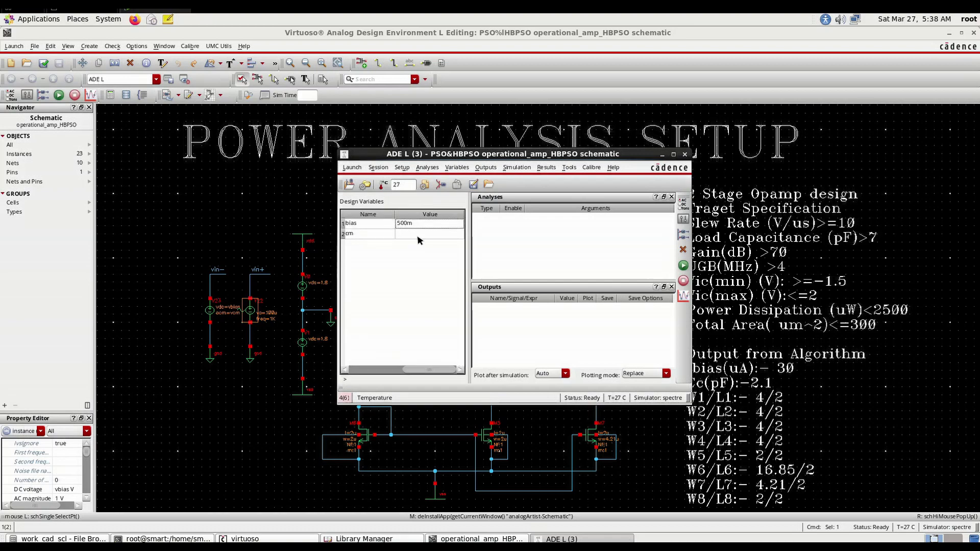
pyautogui.doubleClick(418, 235)
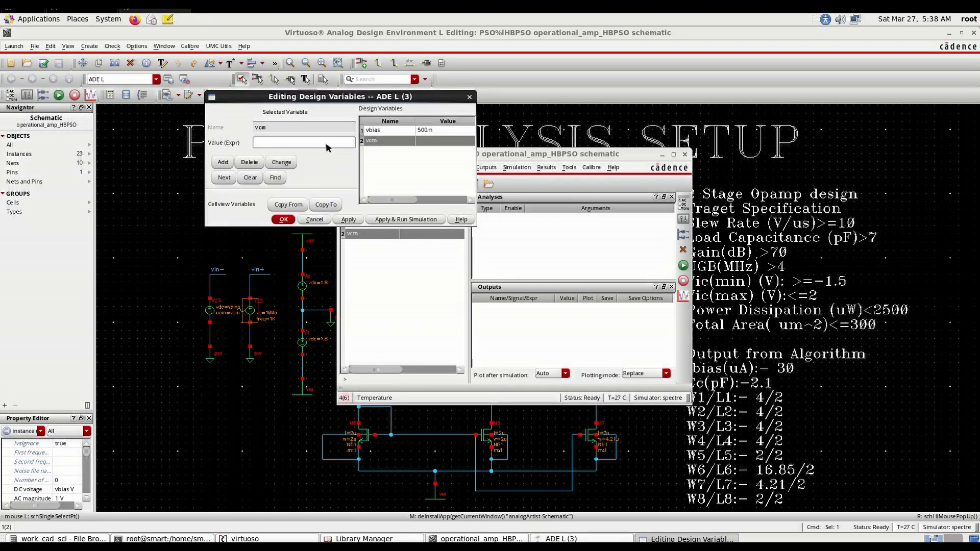
pyautogui.write('0')
pyautogui.click(283, 219)
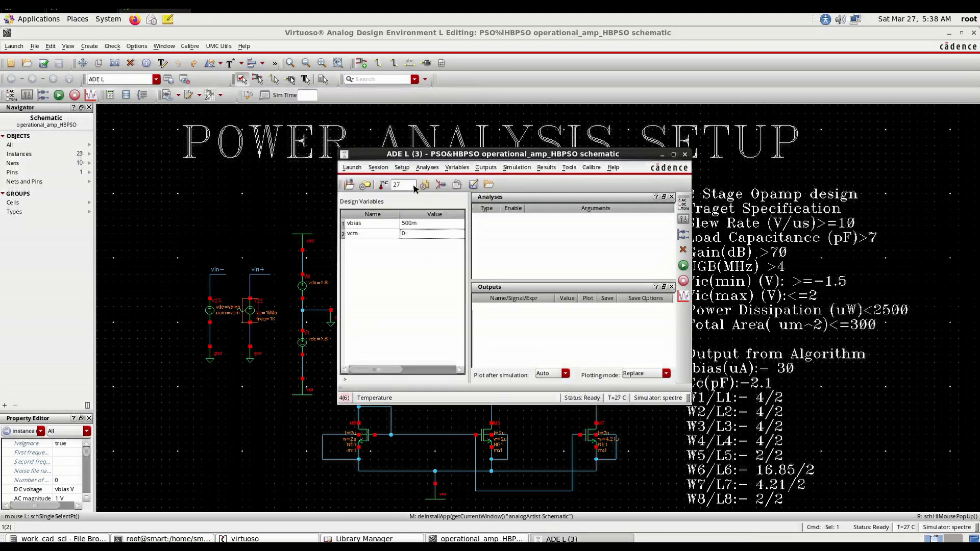
pyautogui.click(441, 185)
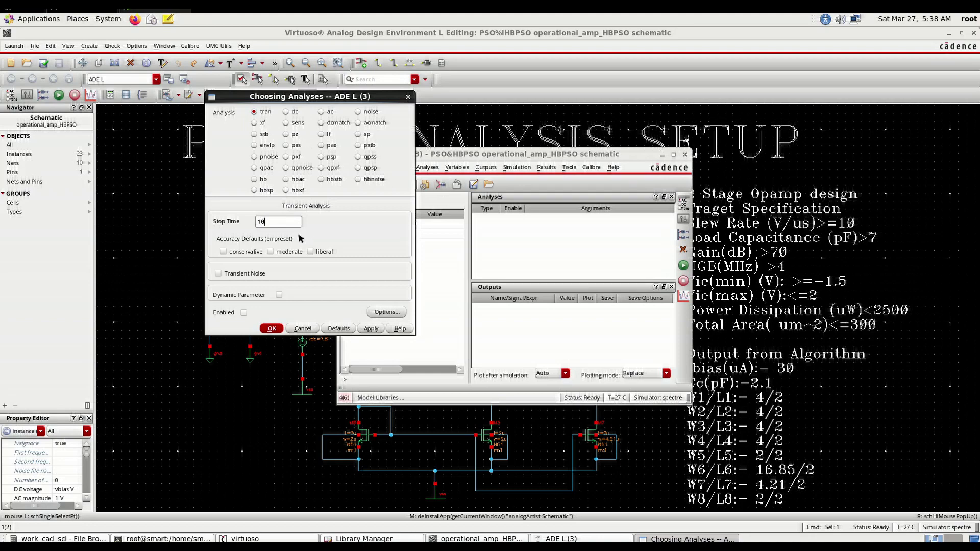
# Step: Add an enabled transient analysis with 10m stop time and conservative accuracy
pyautogui.click(259, 251)
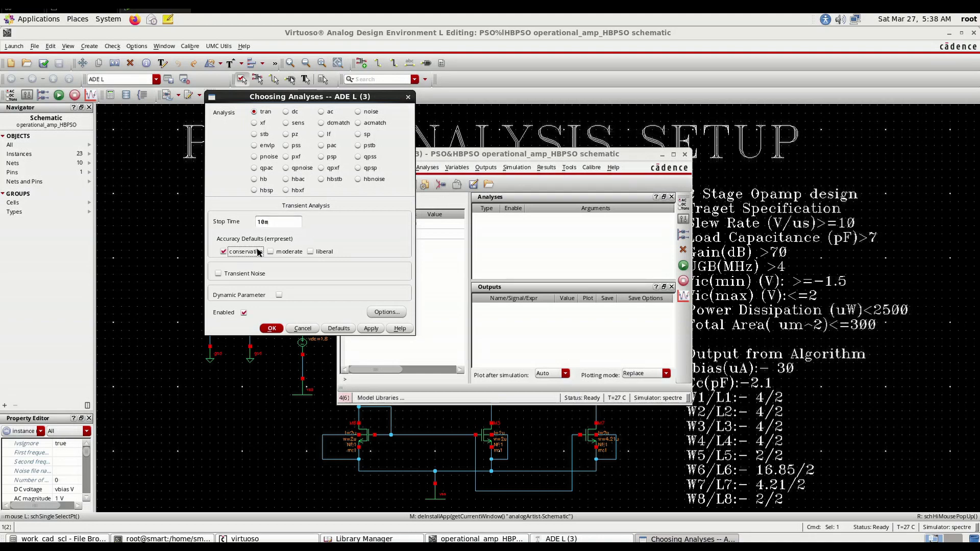
pyautogui.click(370, 329)
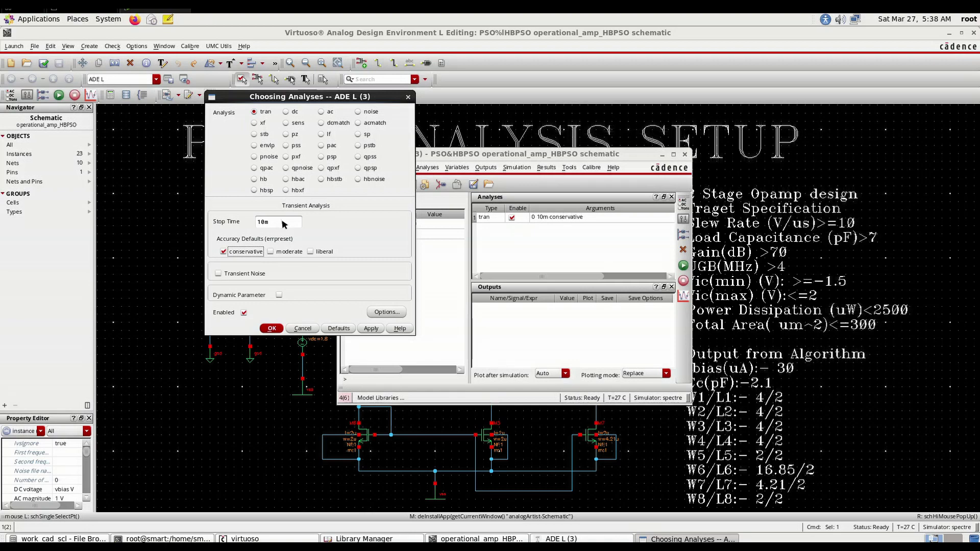
pyautogui.click(272, 328)
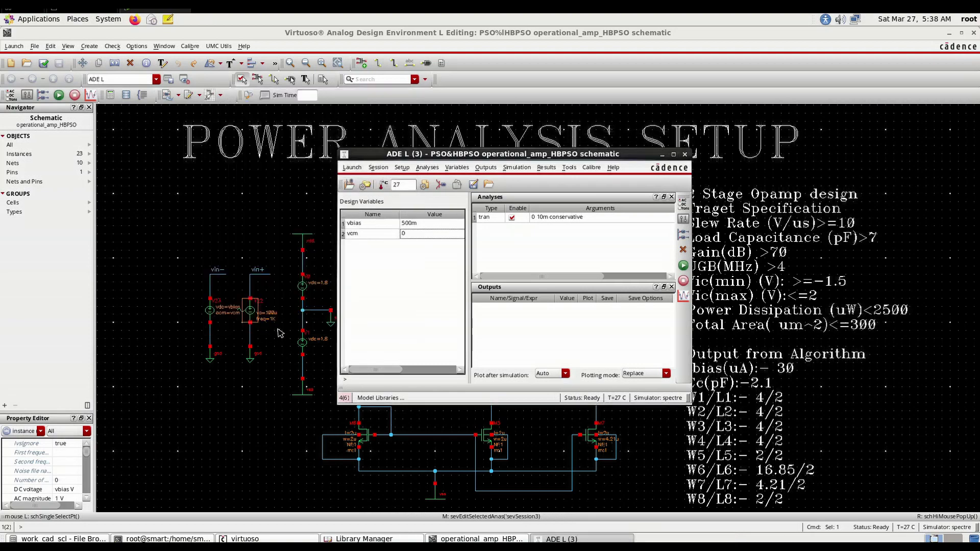
# Step: Save all signals, power signals and device currents, then netlist and run the transient simulation
pyautogui.click(491, 168)
pyautogui.click(507, 266)
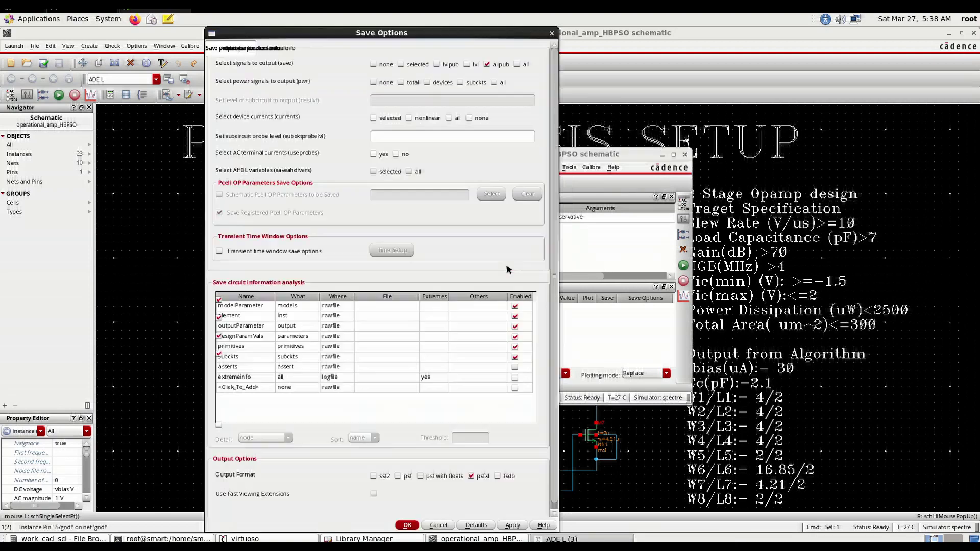
pyautogui.click(517, 64)
pyautogui.click(495, 82)
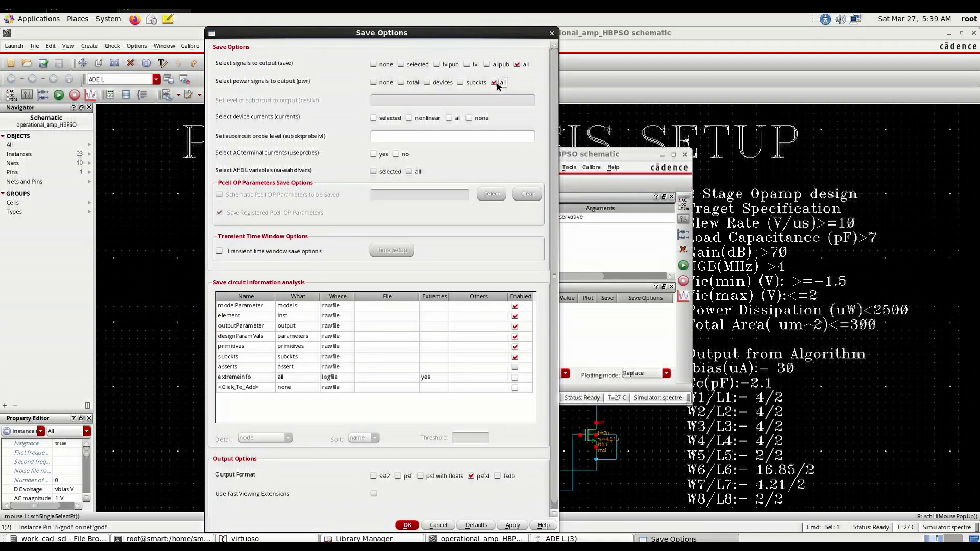
pyautogui.click(450, 119)
pyautogui.click(410, 525)
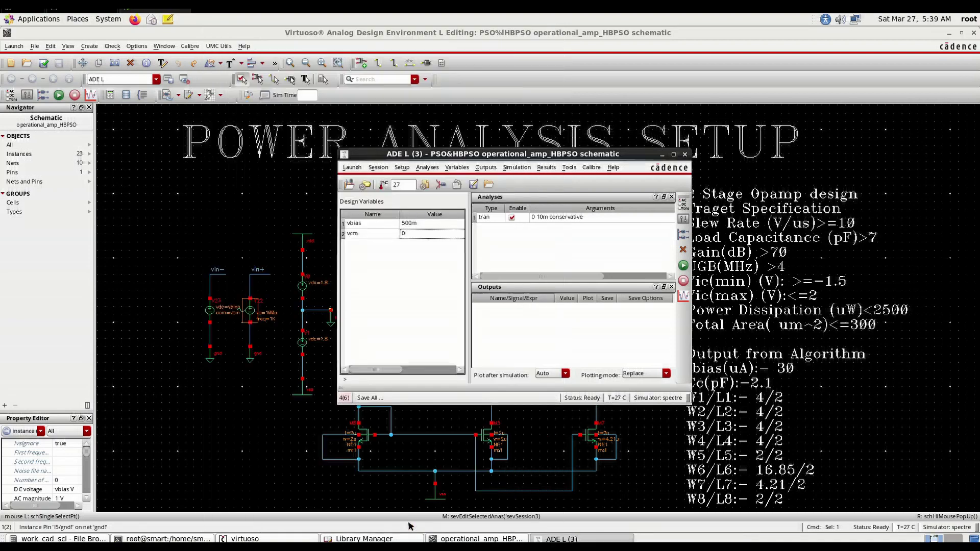
pyautogui.click(684, 265)
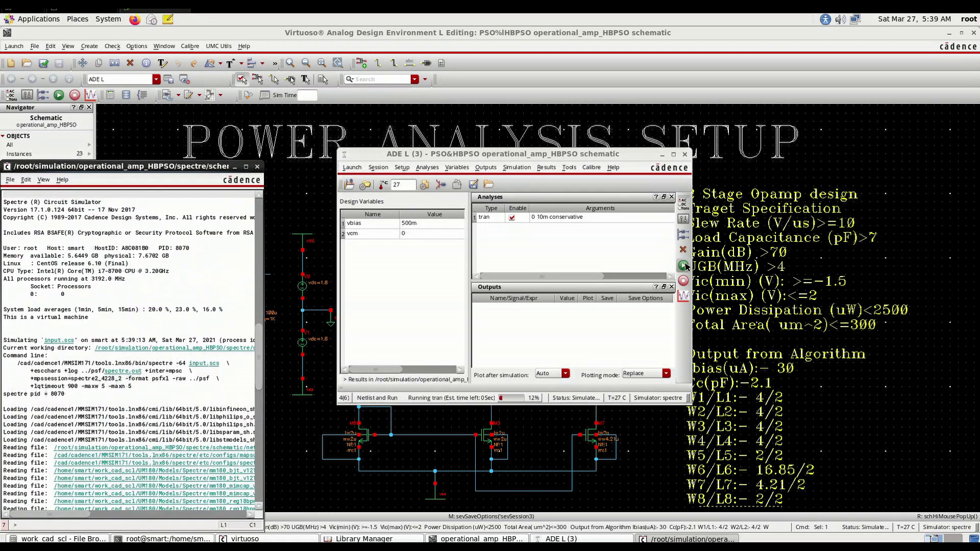
pyautogui.click(257, 166)
pyautogui.click(549, 168)
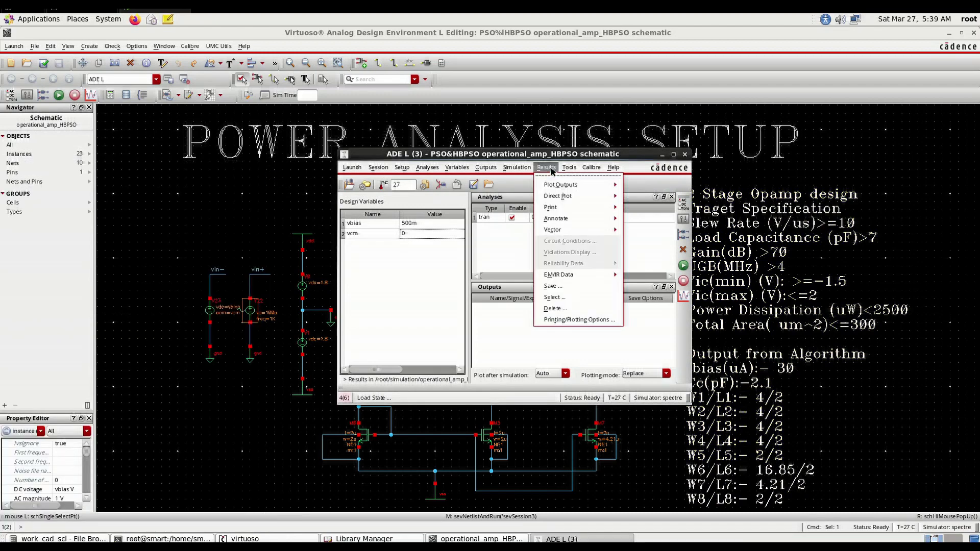
pyautogui.moveTo(566, 171)
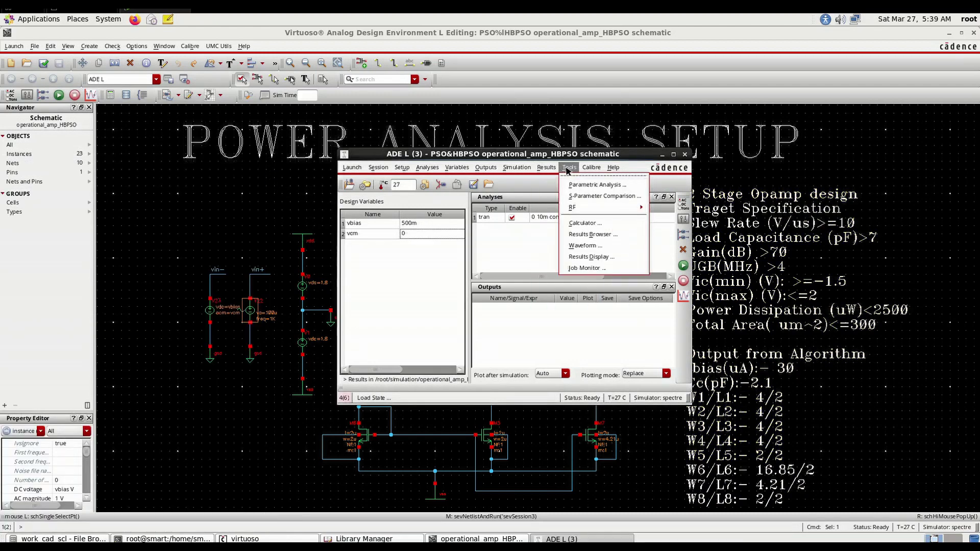
pyautogui.click(590, 236)
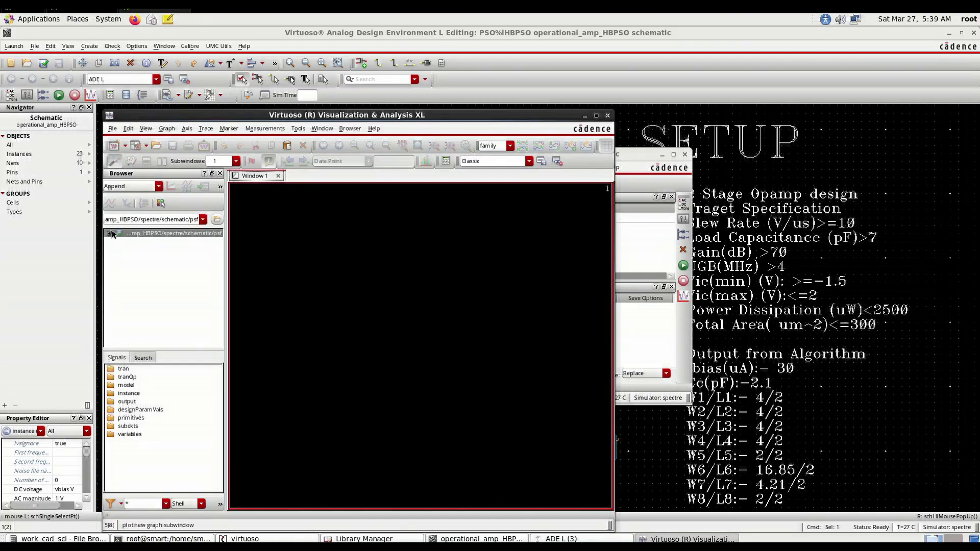
pyautogui.click(108, 234)
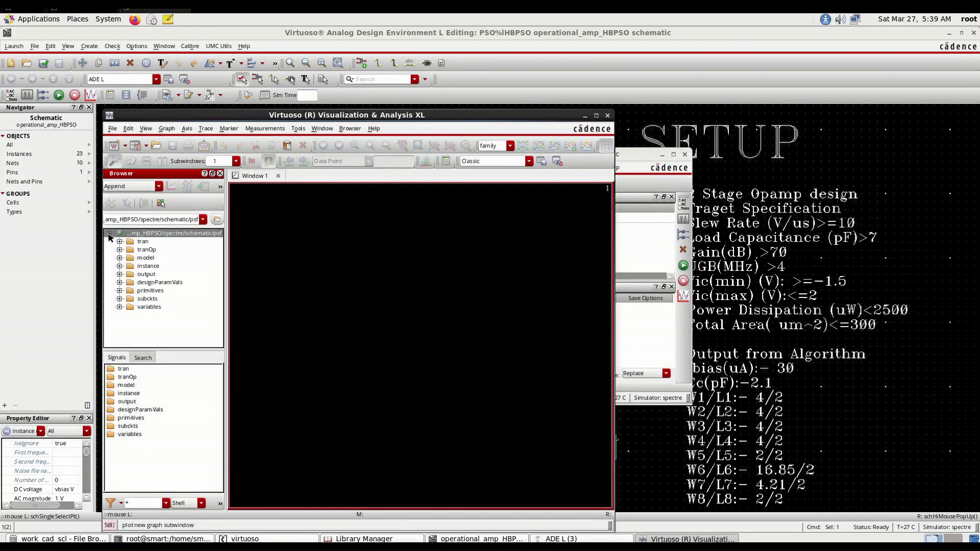
pyautogui.click(143, 242)
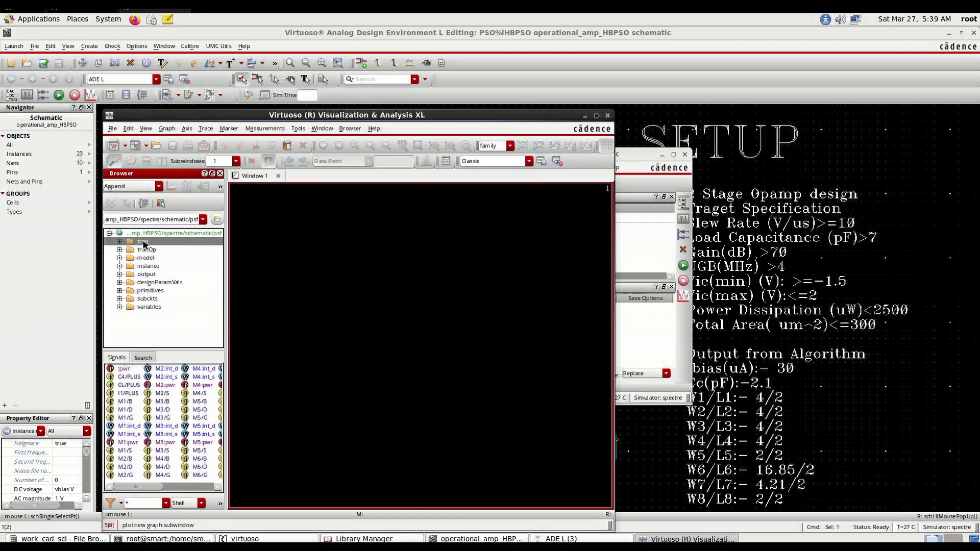
pyautogui.click(124, 370)
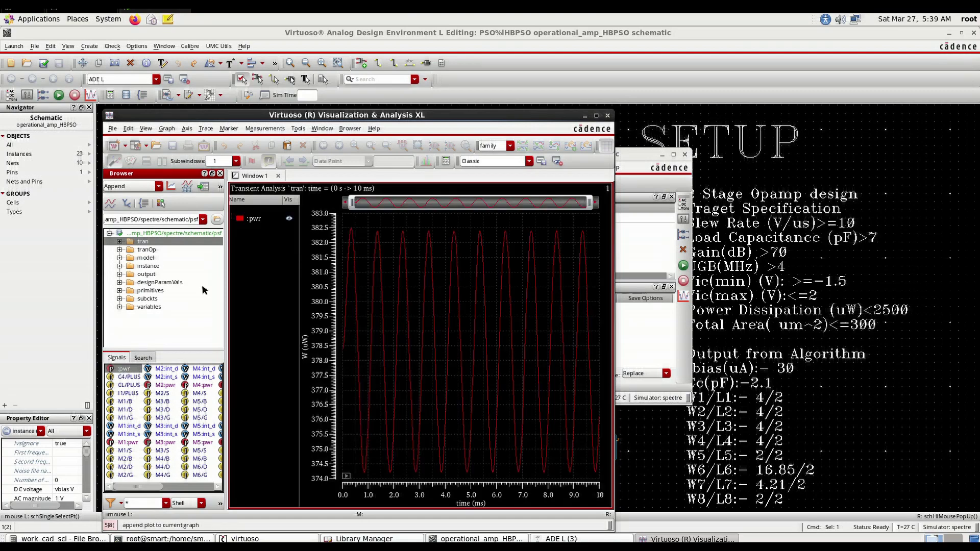
pyautogui.doubleClick(447, 112)
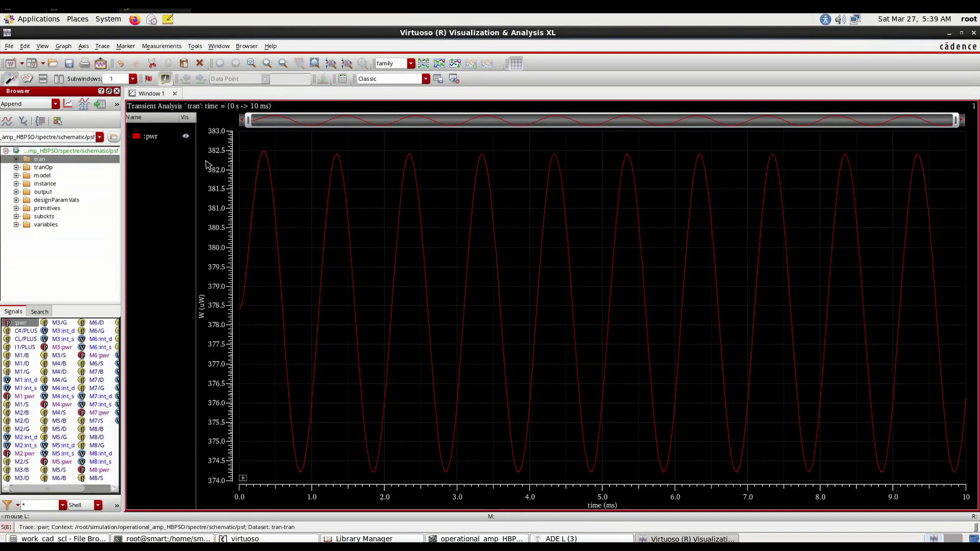
pyautogui.moveTo(262, 158)
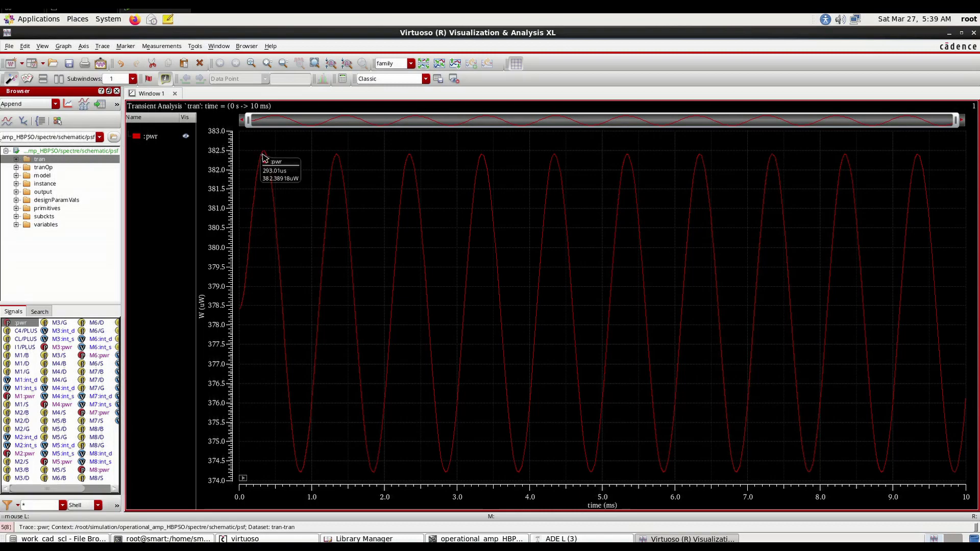
pyautogui.moveTo(302, 478)
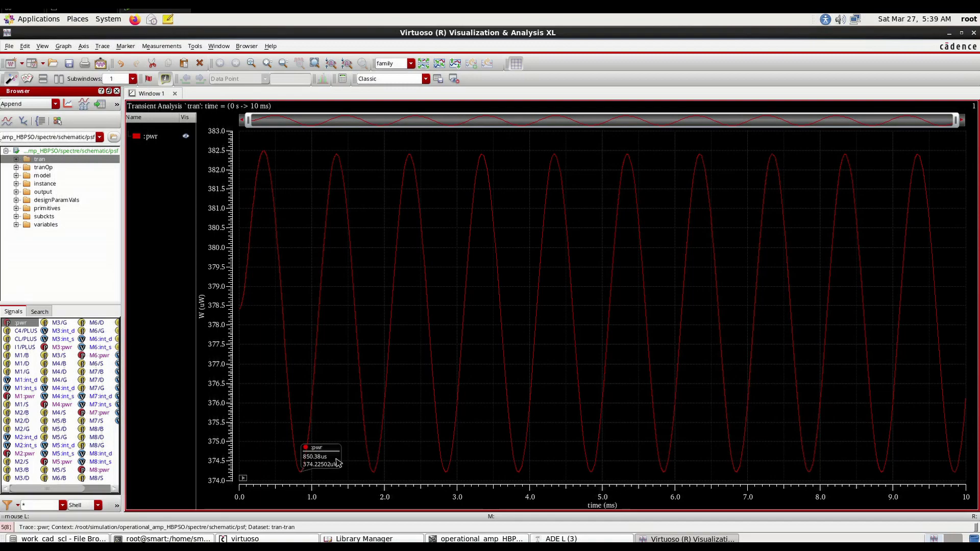
pyautogui.moveTo(433, 423)
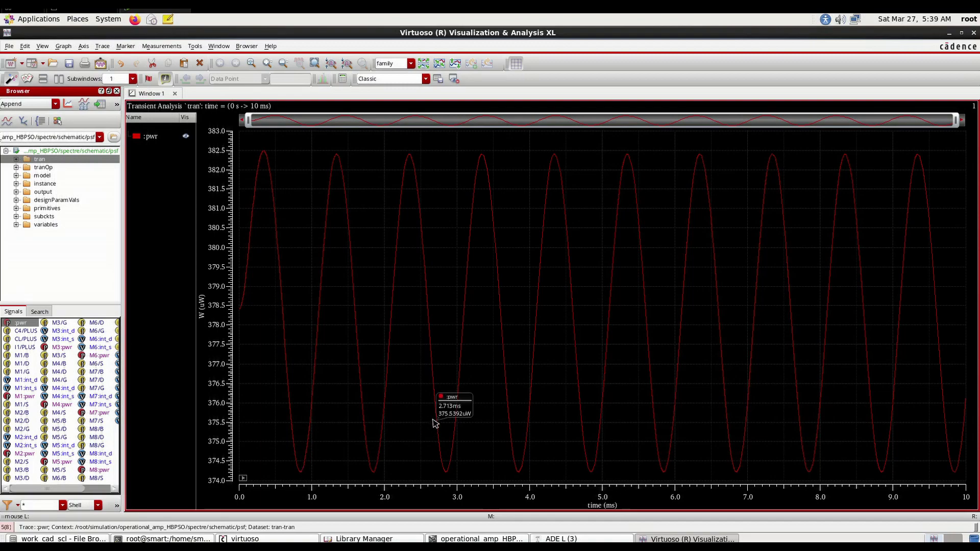
pyautogui.moveTo(423, 223)
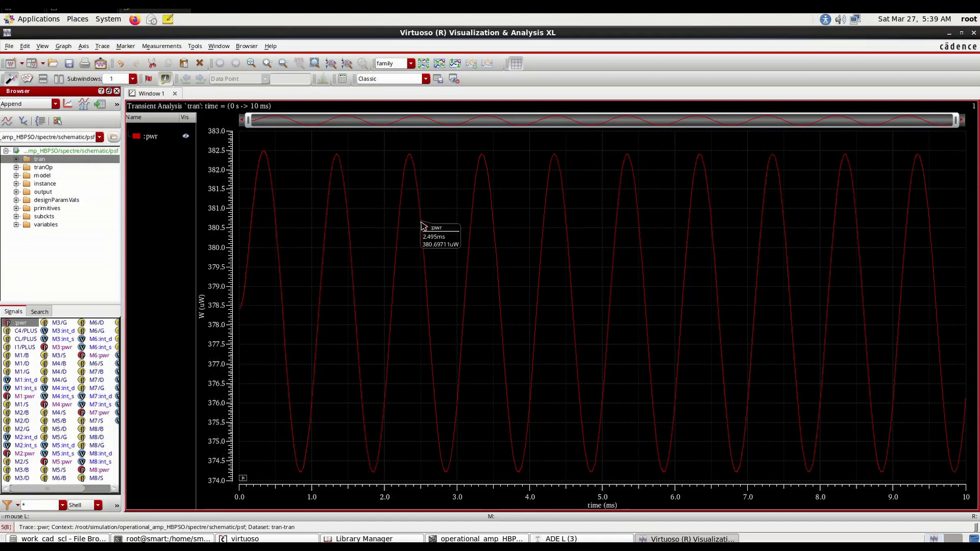
pyautogui.click(423, 225)
# Step: Send the :pwr trace to the calculator and evaluate its average, giving 378.4E-6
pyautogui.rightClick(423, 225)
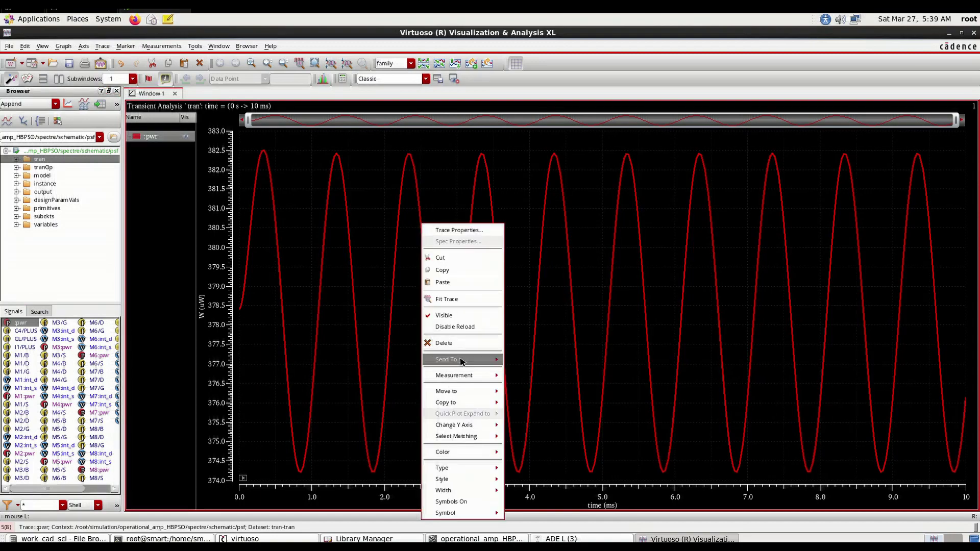
pyautogui.moveTo(461, 361)
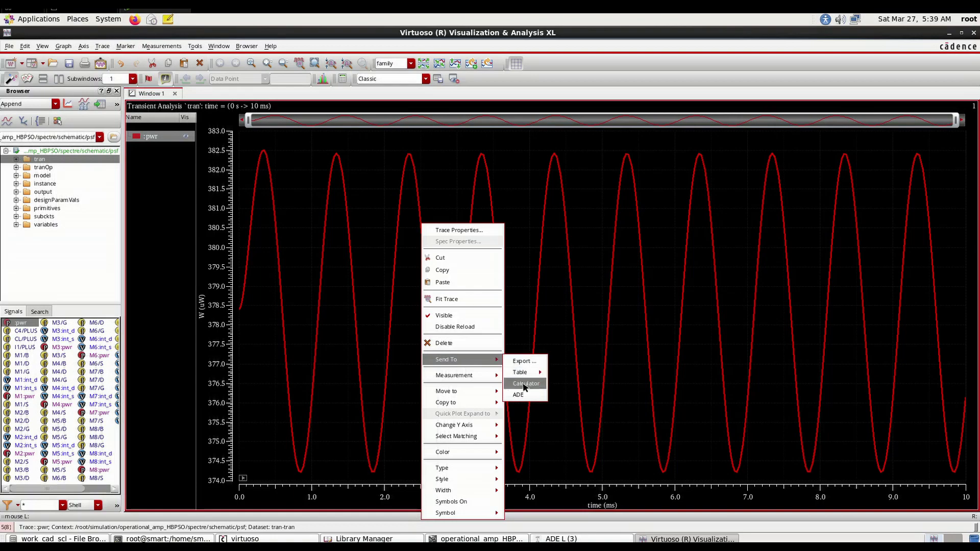
pyautogui.click(525, 383)
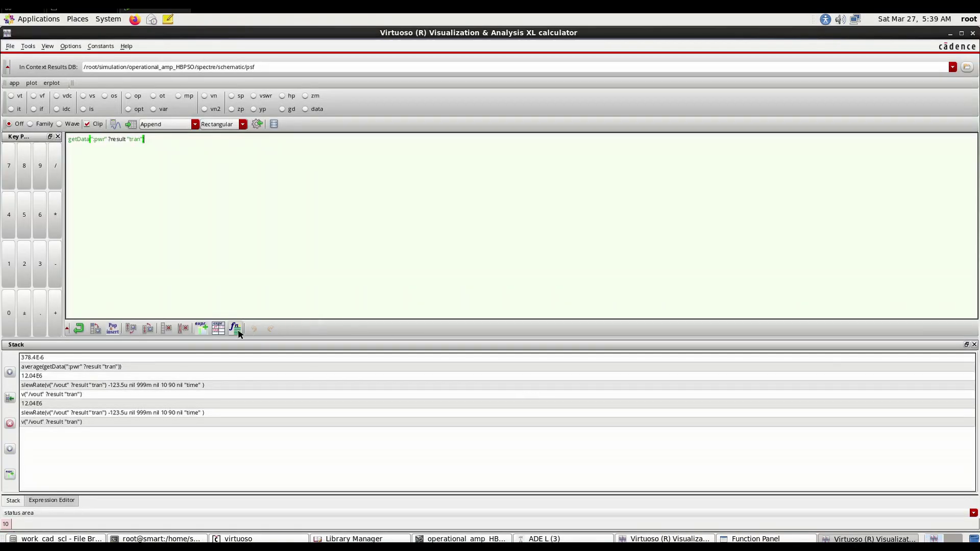
pyautogui.click(235, 328)
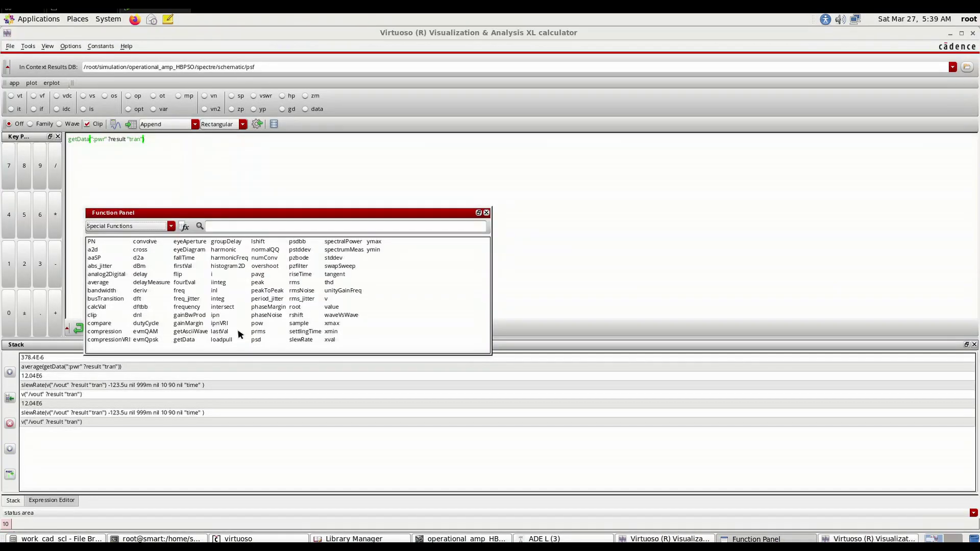
pyautogui.click(104, 283)
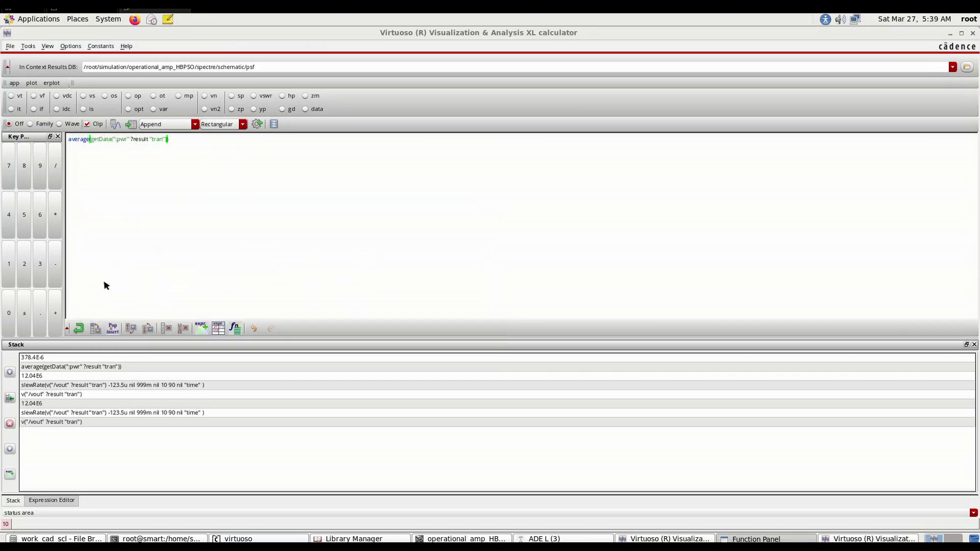
pyautogui.click(113, 125)
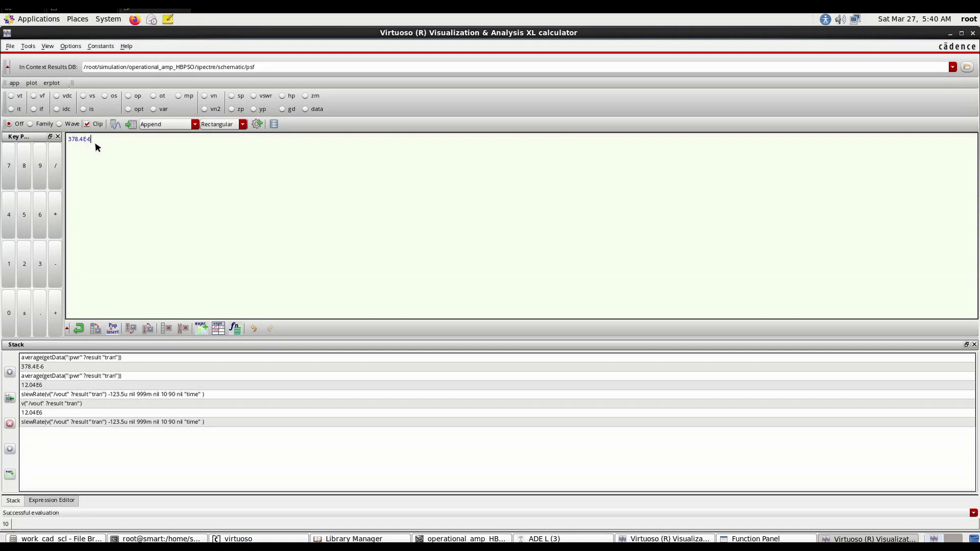
pyautogui.click(81, 358)
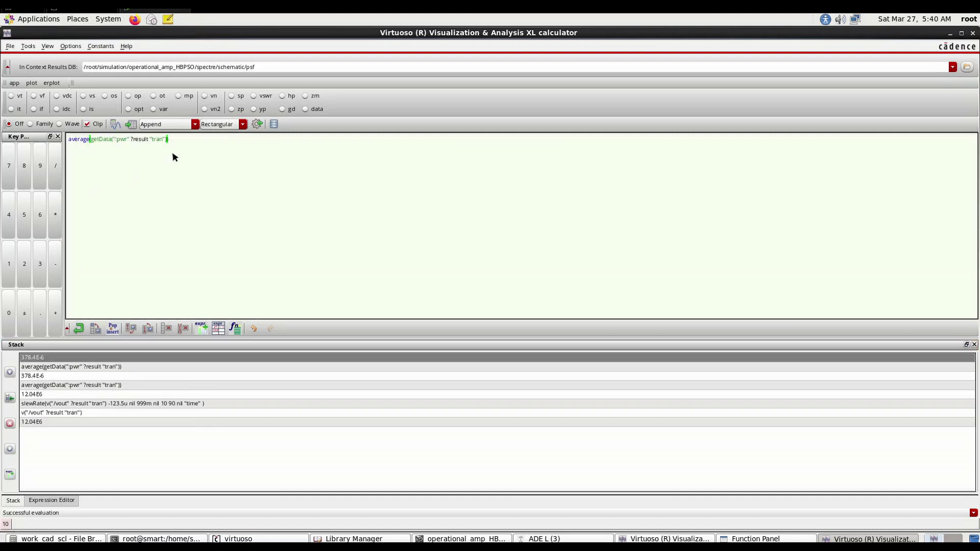
pyautogui.click(257, 125)
# Step: Rerun the earlier ADE L session so its outputs report average power 378.4u
pyautogui.click(543, 539)
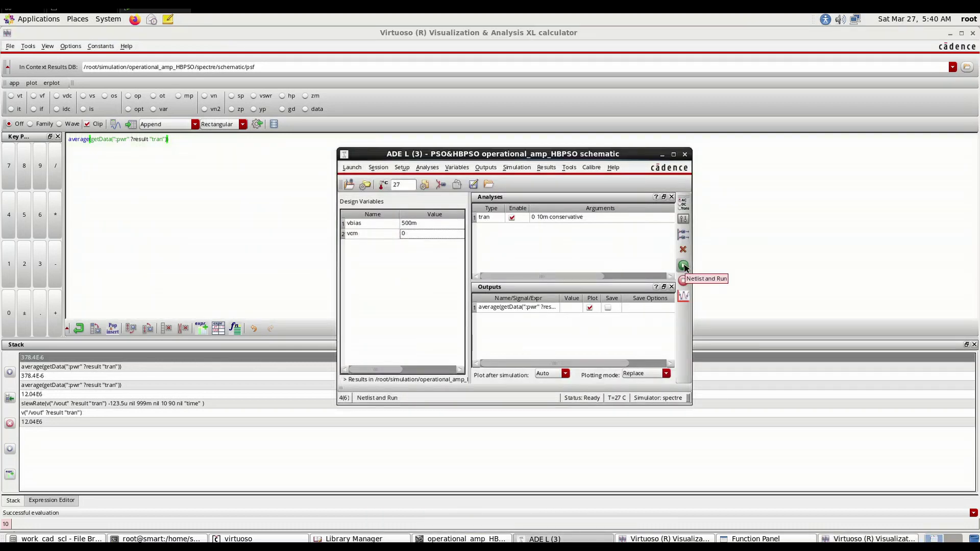
pyautogui.click(683, 265)
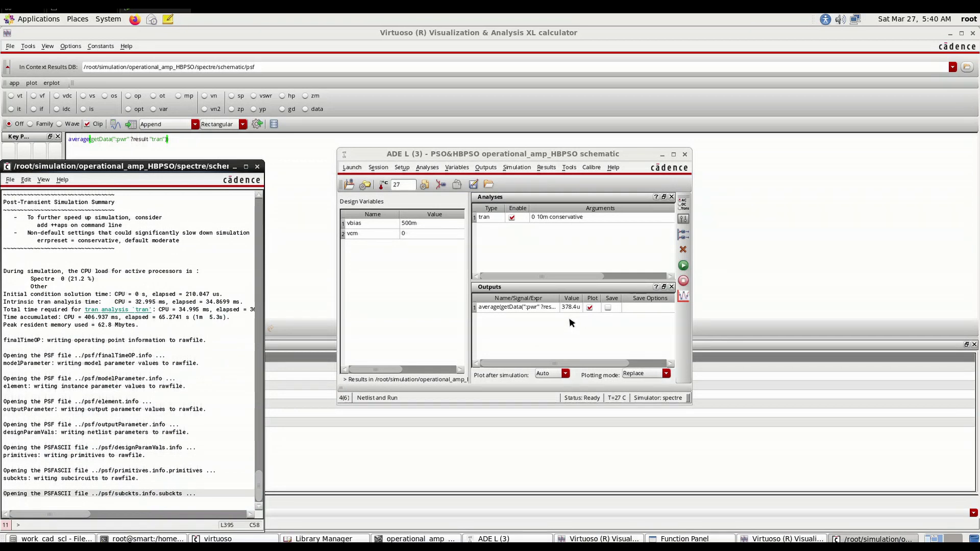
pyautogui.click(257, 166)
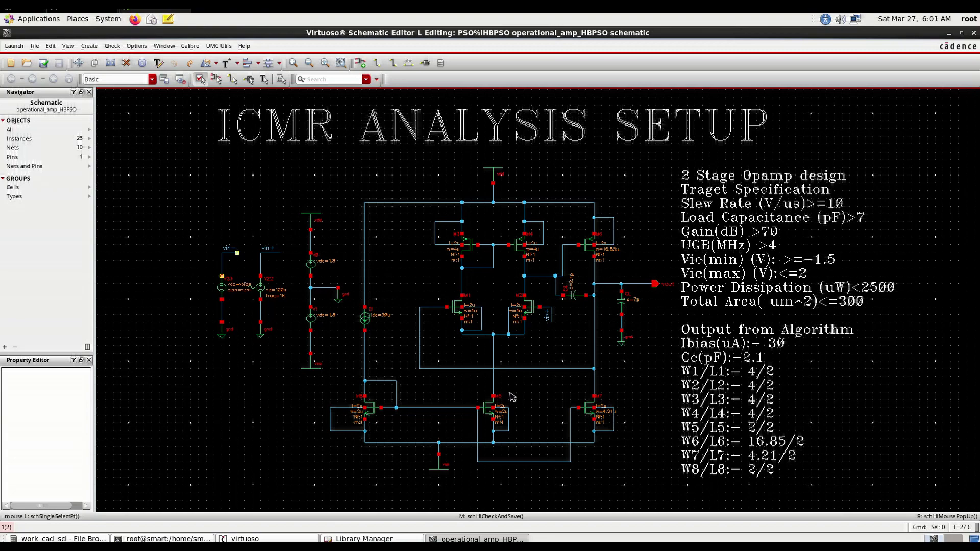
# Step: Launch a new ADE L session and copy design variables, setting vbias 500m and vcm 0
pyautogui.click(12, 48)
pyautogui.click(20, 57)
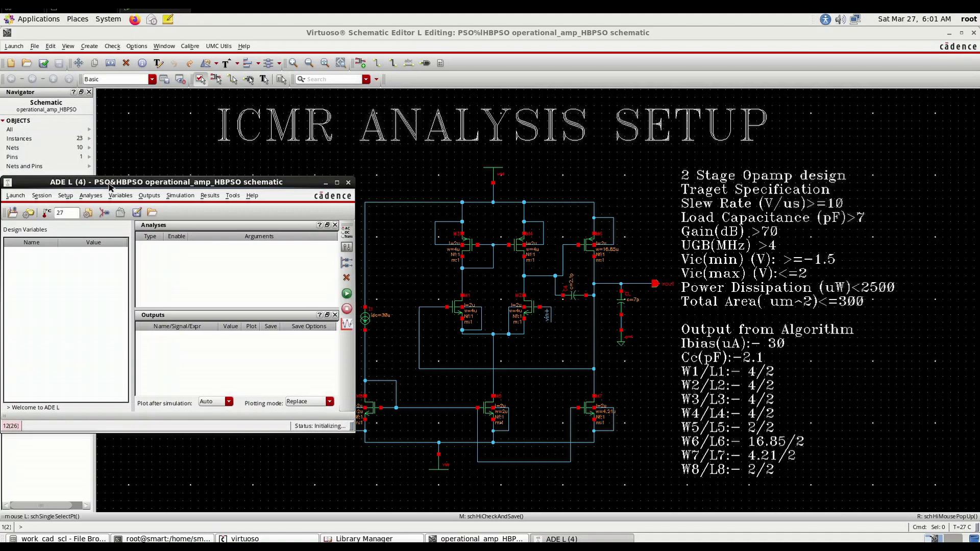
pyautogui.moveTo(110, 187); pyautogui.dragTo(297, 182)
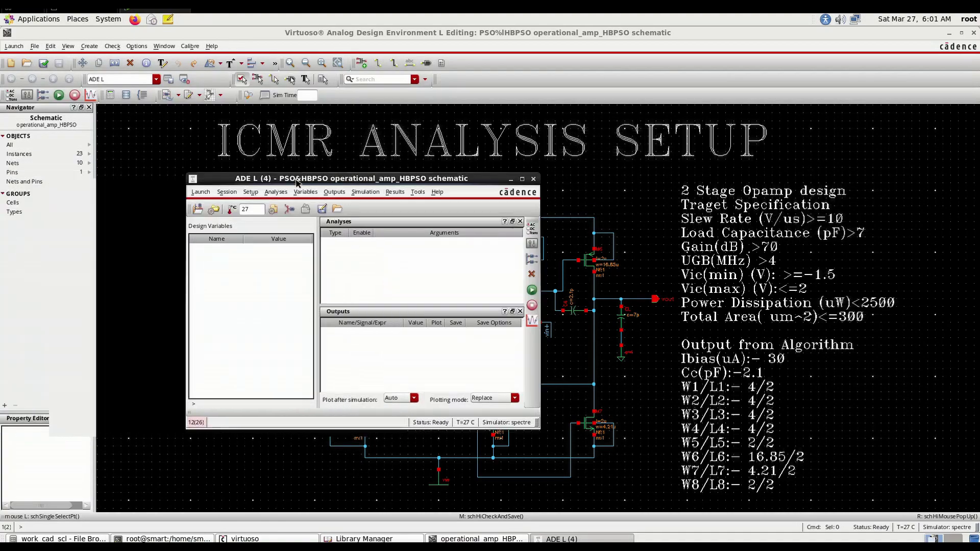
pyautogui.rightClick(275, 257)
pyautogui.click(292, 262)
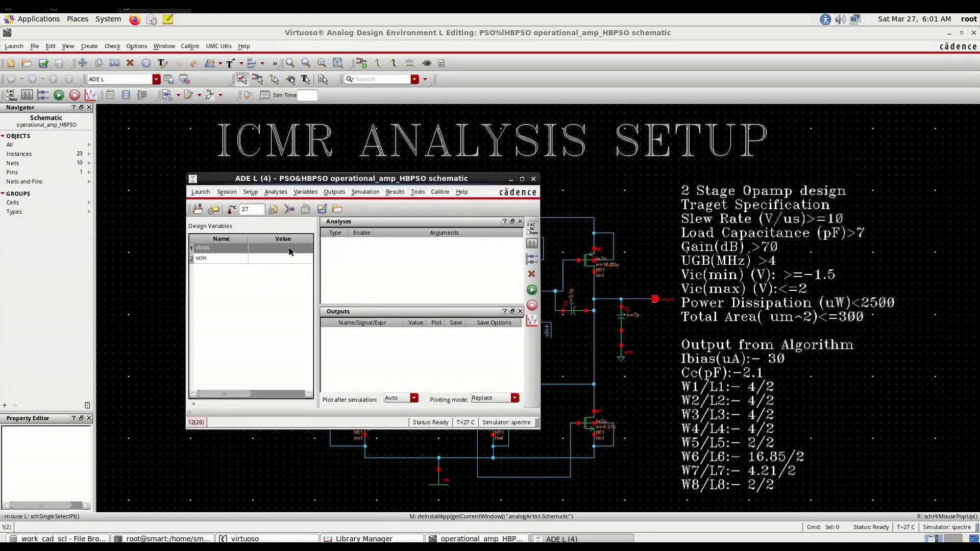
pyautogui.doubleClick(289, 248)
pyautogui.write('5')
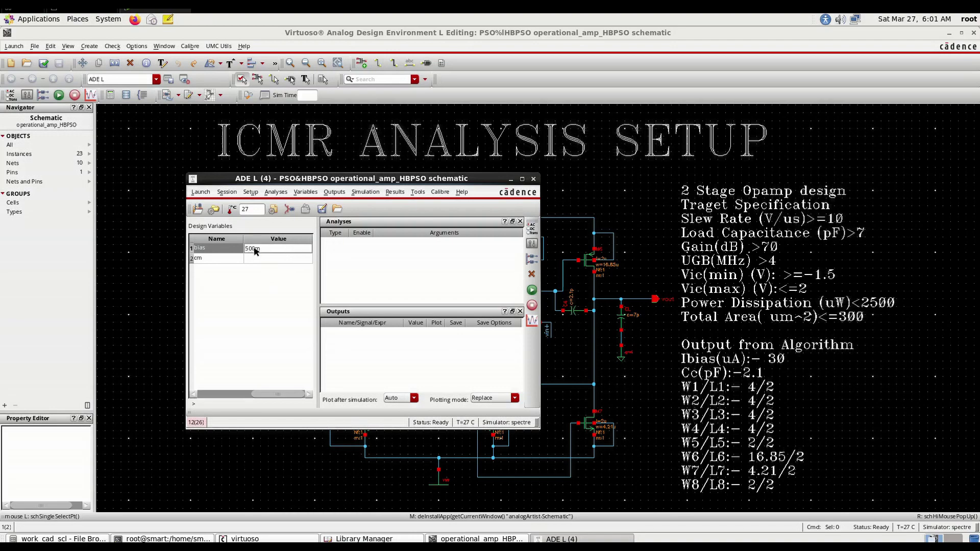
pyautogui.write('00m')
pyautogui.doubleClick(282, 258)
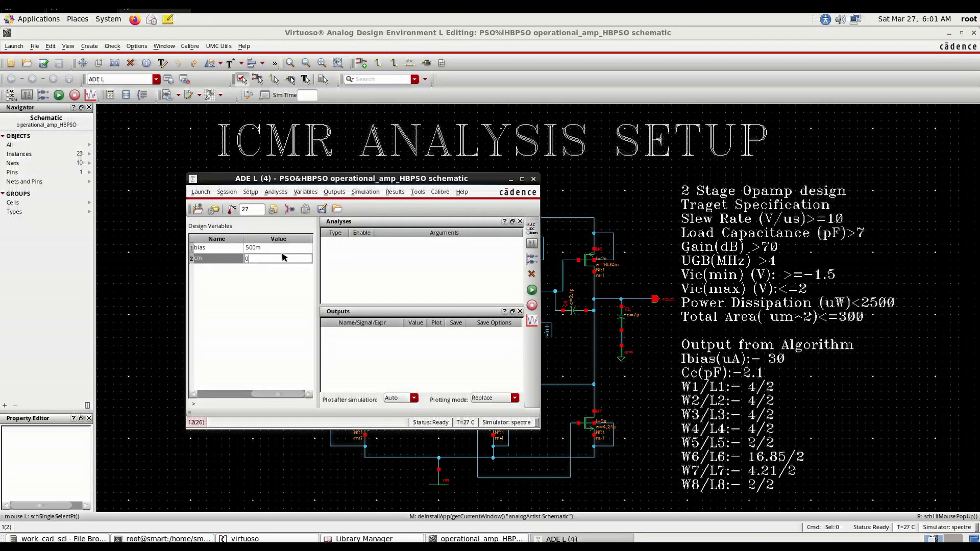
pyautogui.write('0')
pyautogui.press('Return')
# Step: Choose the dc analysis type in the analysis selection form
pyautogui.click(276, 191)
pyautogui.click(278, 204)
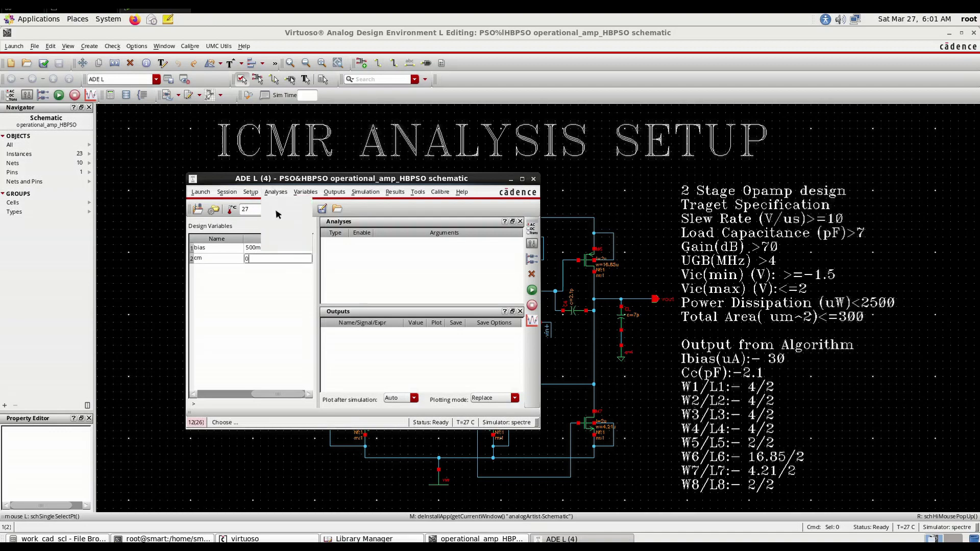
pyautogui.click(286, 111)
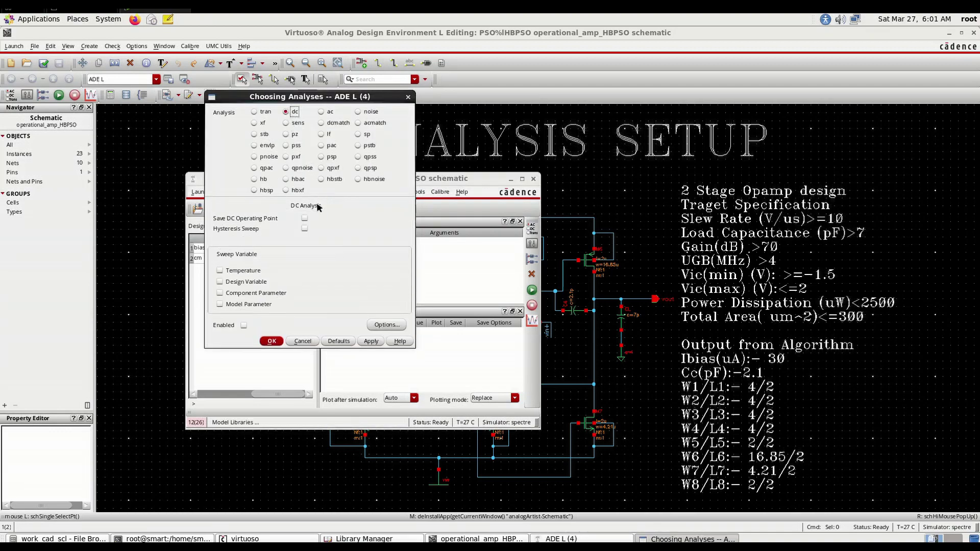
# Step: Make the DC analysis sweep the dc parameter of component V22
pyautogui.click(260, 295)
pyautogui.click(349, 277)
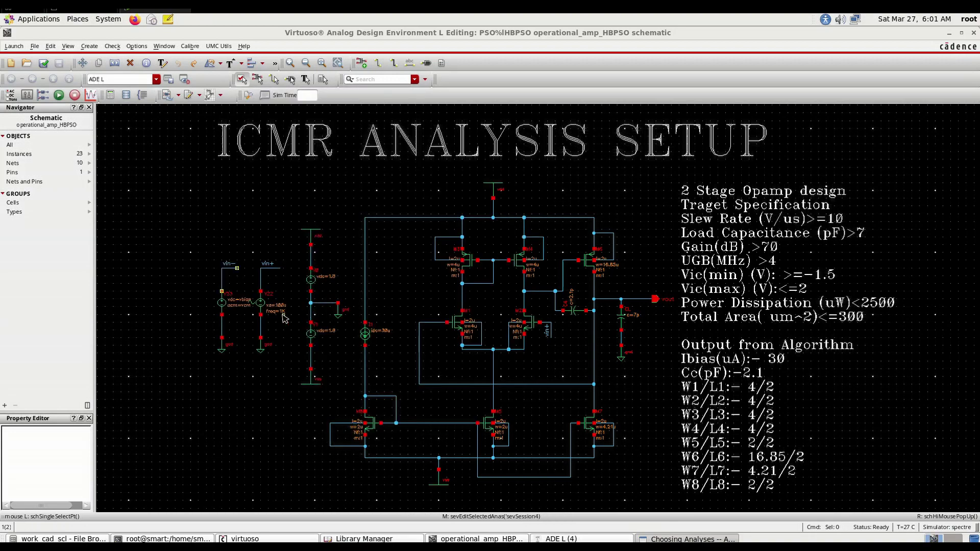
pyautogui.click(264, 306)
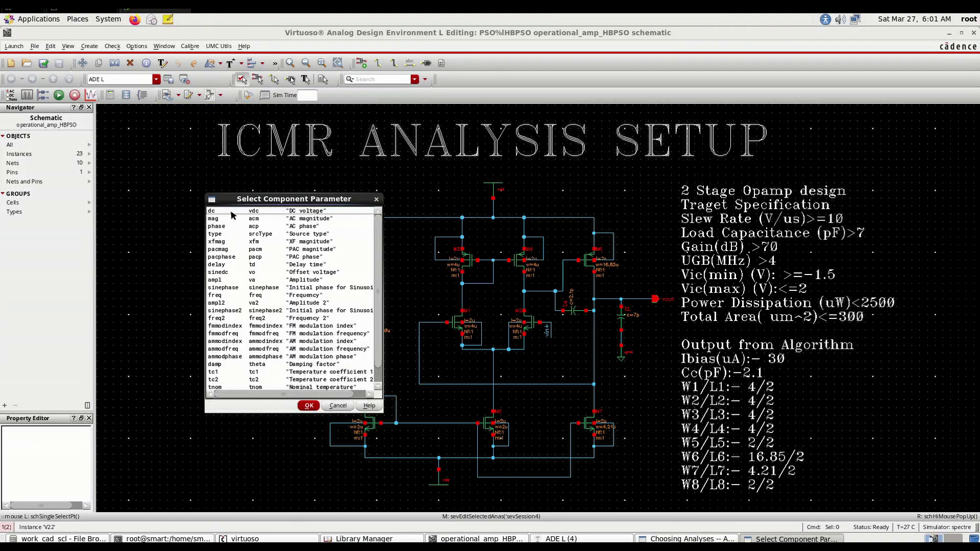
pyautogui.click(232, 212)
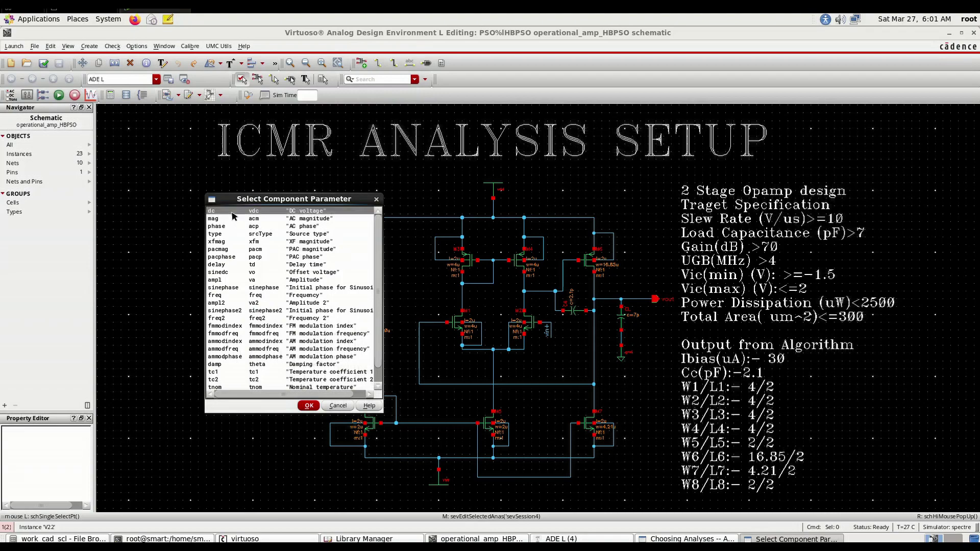
pyautogui.click(309, 406)
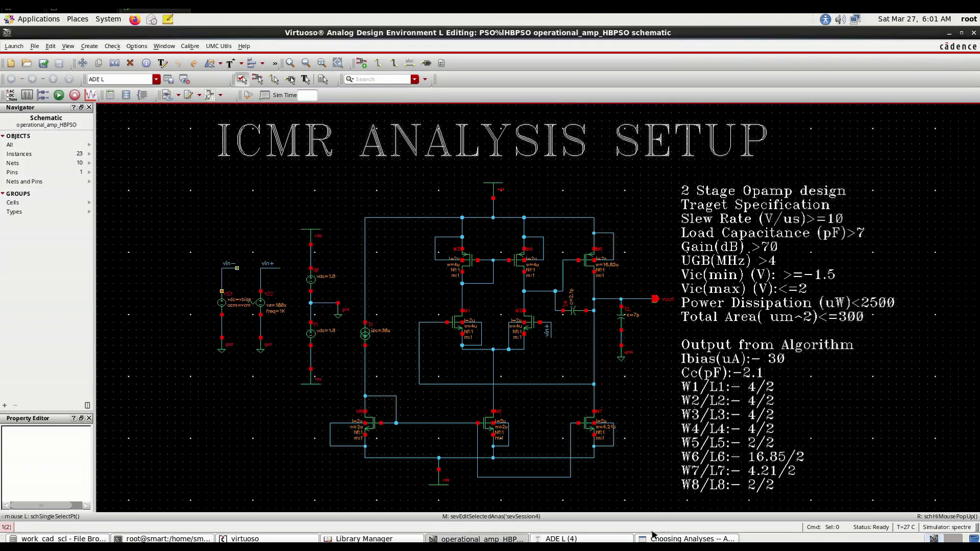
pyautogui.click(588, 540)
pyautogui.click(683, 538)
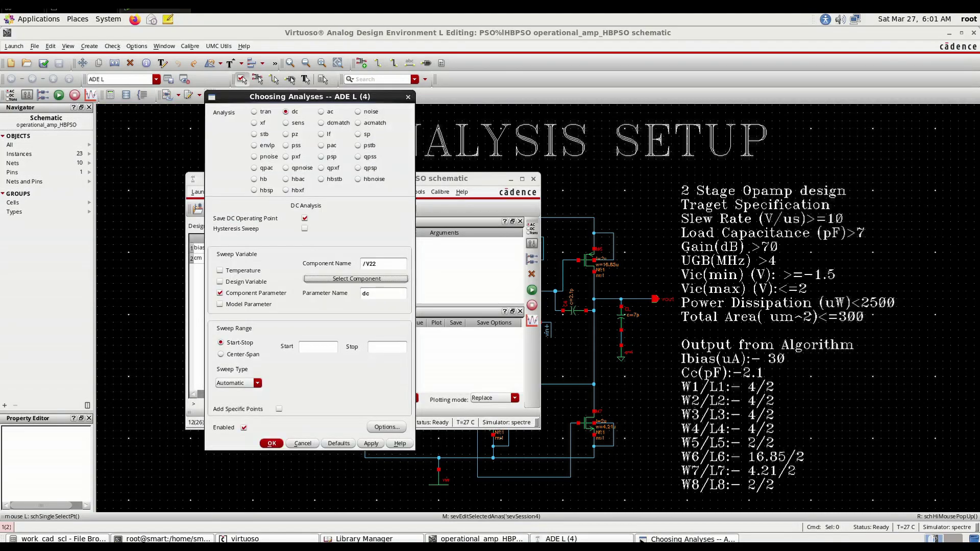
# Step: Set the DC sweep range from -2 to 2 and confirm the analysis
pyautogui.click(321, 349)
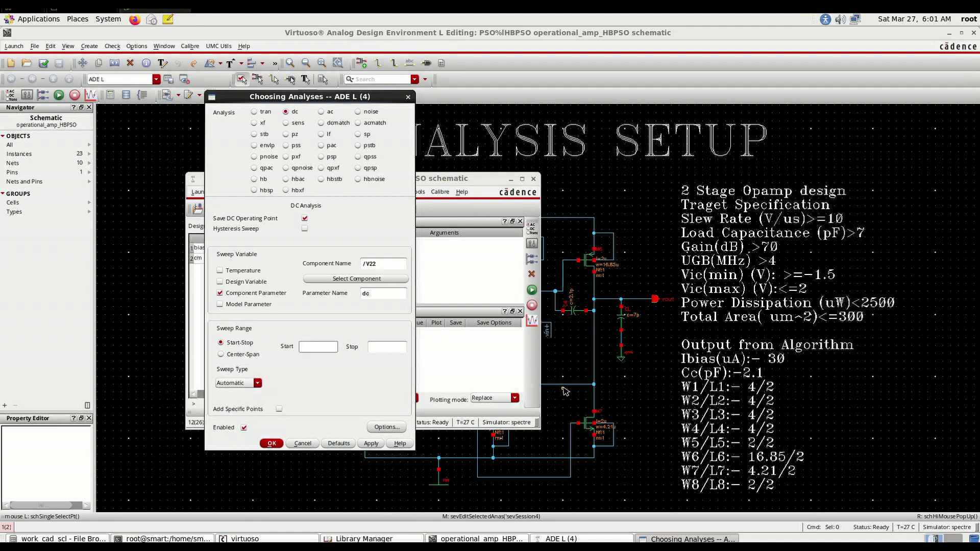
pyautogui.write('2')
pyautogui.click(388, 349)
pyautogui.write('2')
pyautogui.click(371, 443)
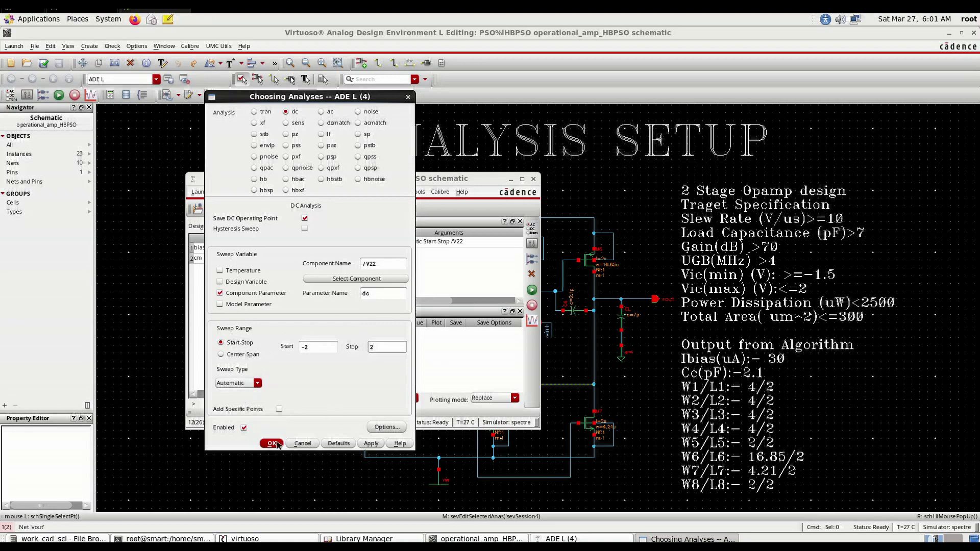
pyautogui.click(272, 443)
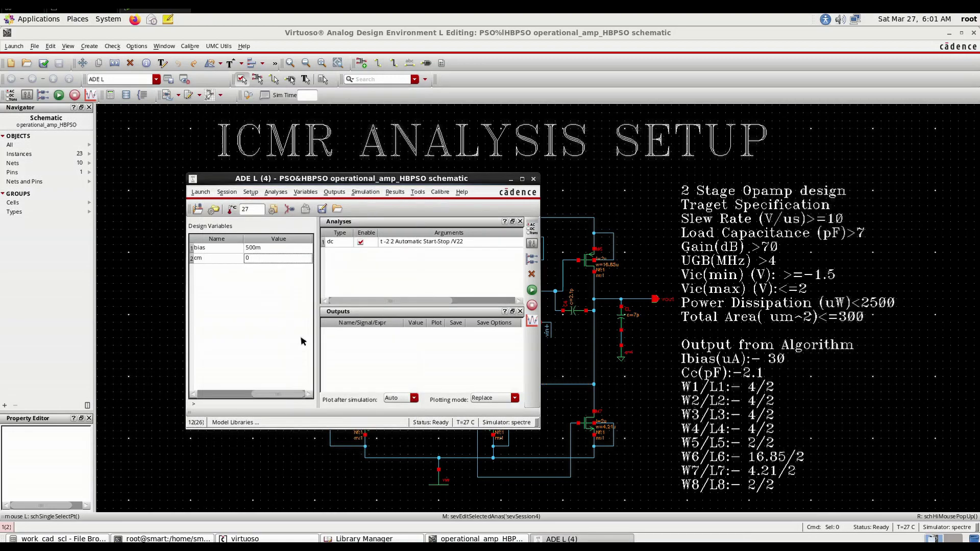
# Step: Select vin+ and the M5 drain current as plot outputs, then run the DC sweep
pyautogui.click(332, 192)
pyautogui.moveTo(357, 267)
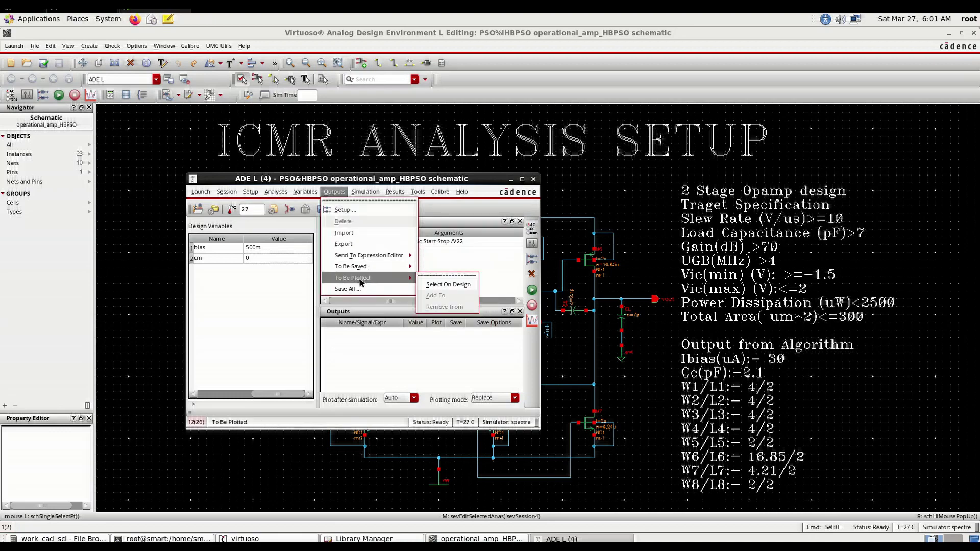
pyautogui.click(442, 284)
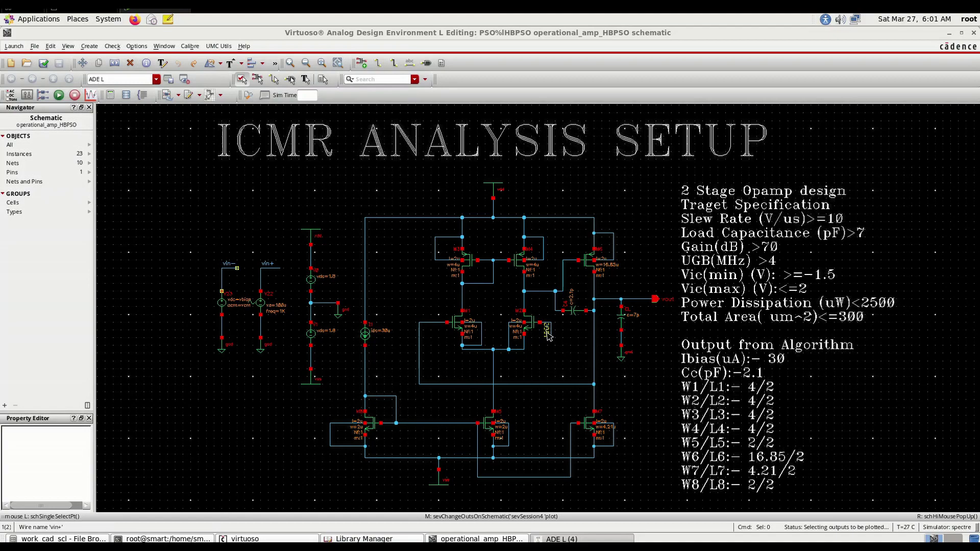
pyautogui.press(']')
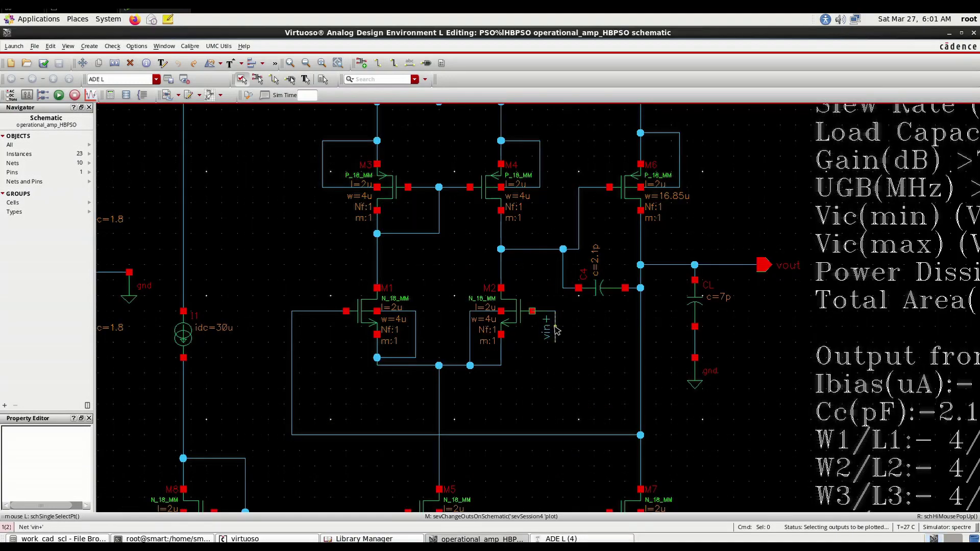
pyautogui.press('f')
pyautogui.press(']')
pyautogui.press(']')
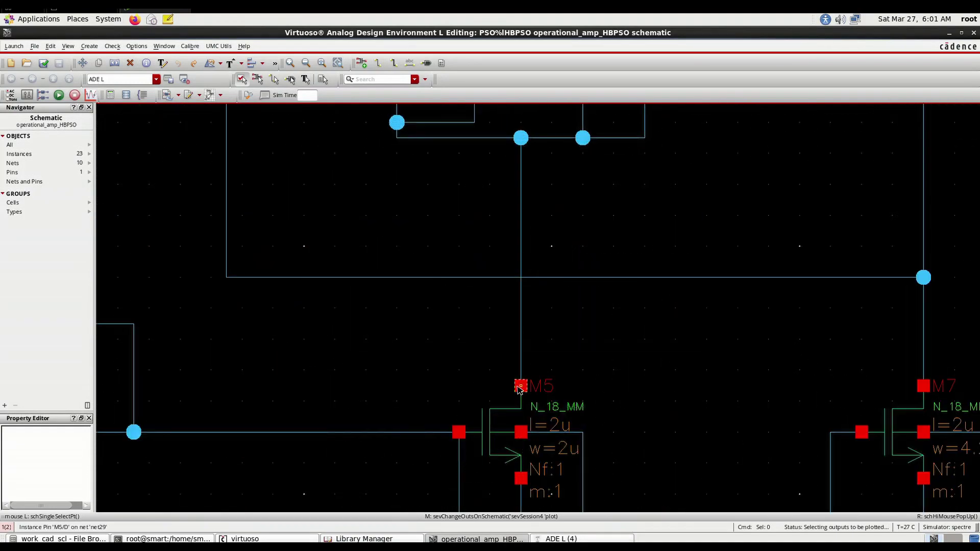
pyautogui.click(519, 387)
pyautogui.press('[')
pyautogui.press('[')
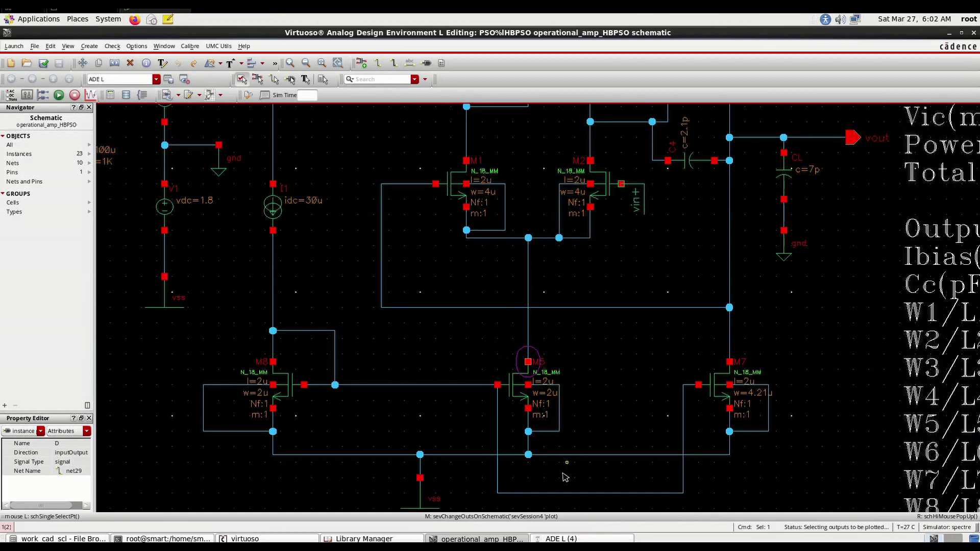
pyautogui.click(589, 538)
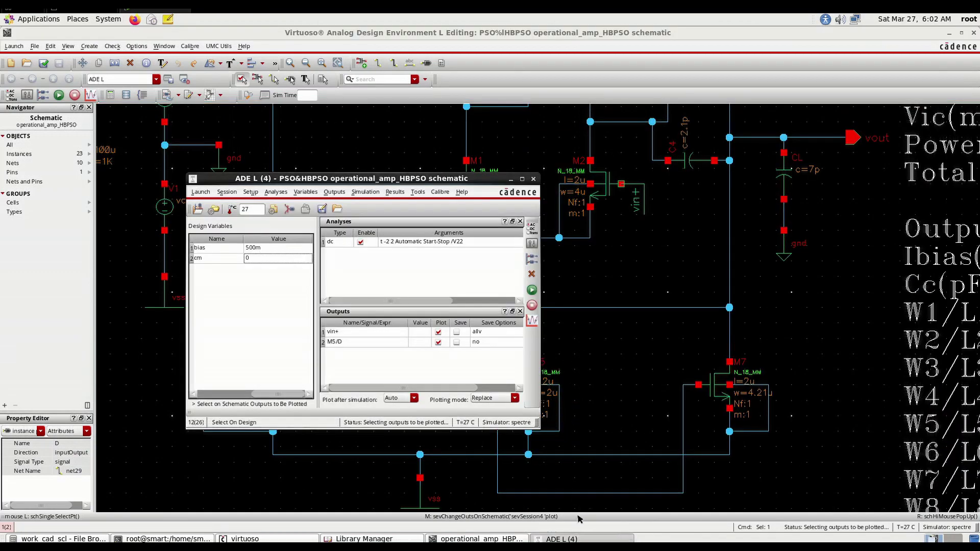
pyautogui.click(531, 291)
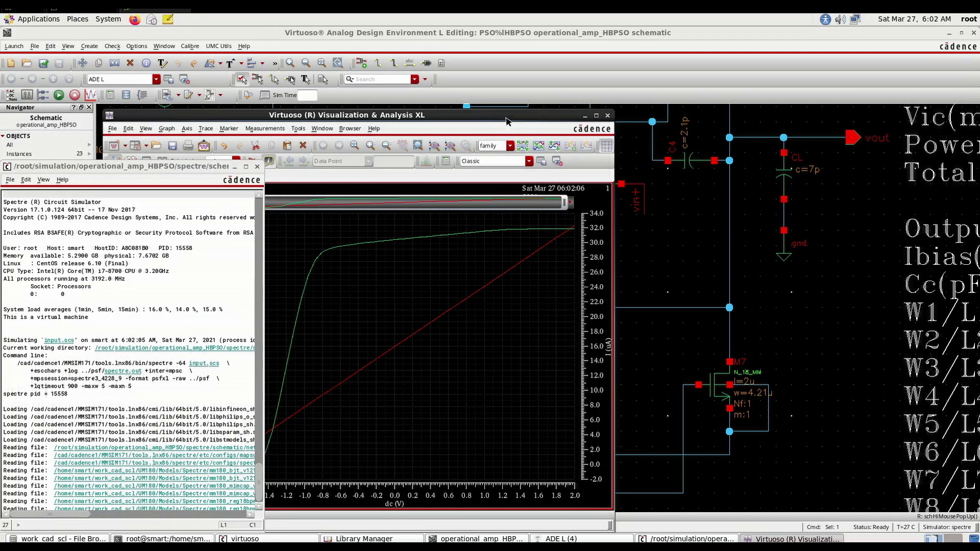
# Step: Maximize the DC sweep plot and place marker V1 at about -0.795 V
pyautogui.doubleClick(505, 116)
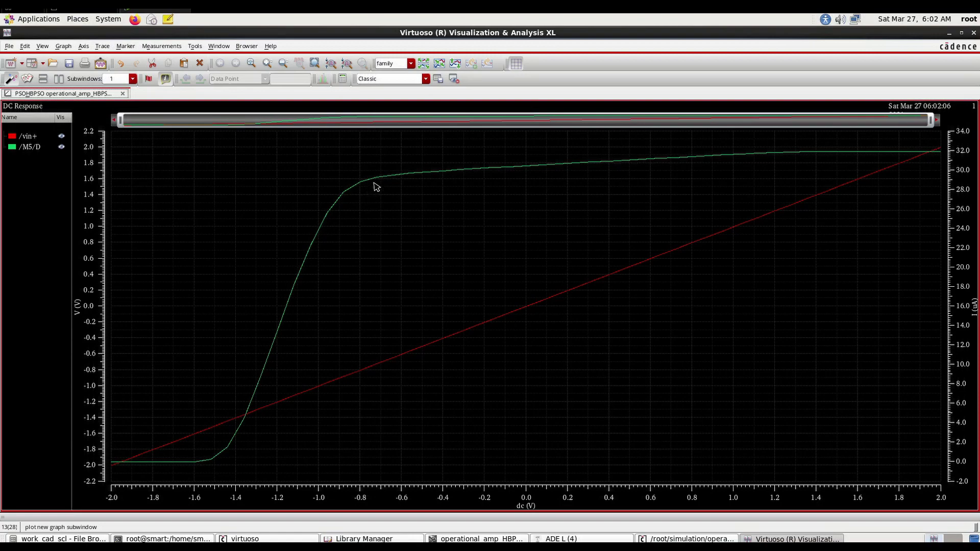
pyautogui.moveTo(382, 182)
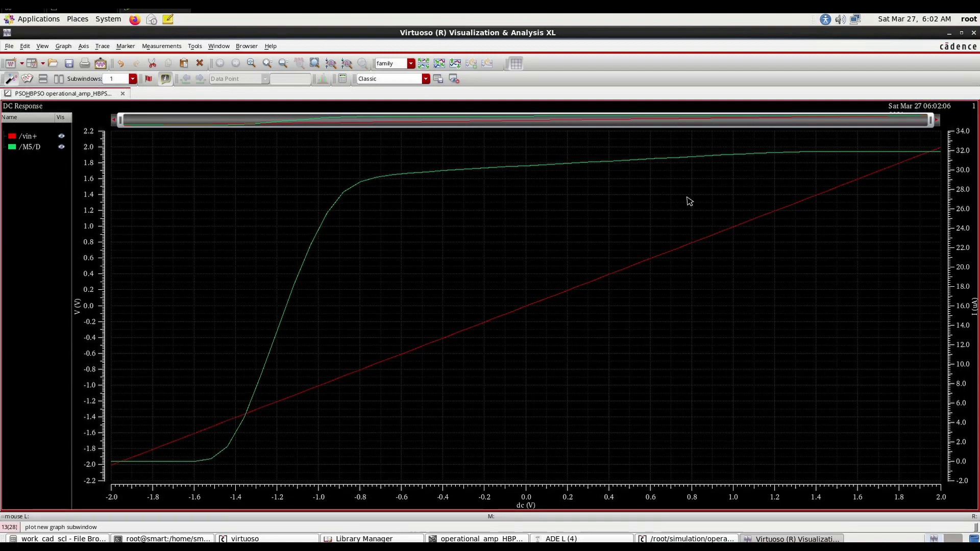
pyautogui.press('v')
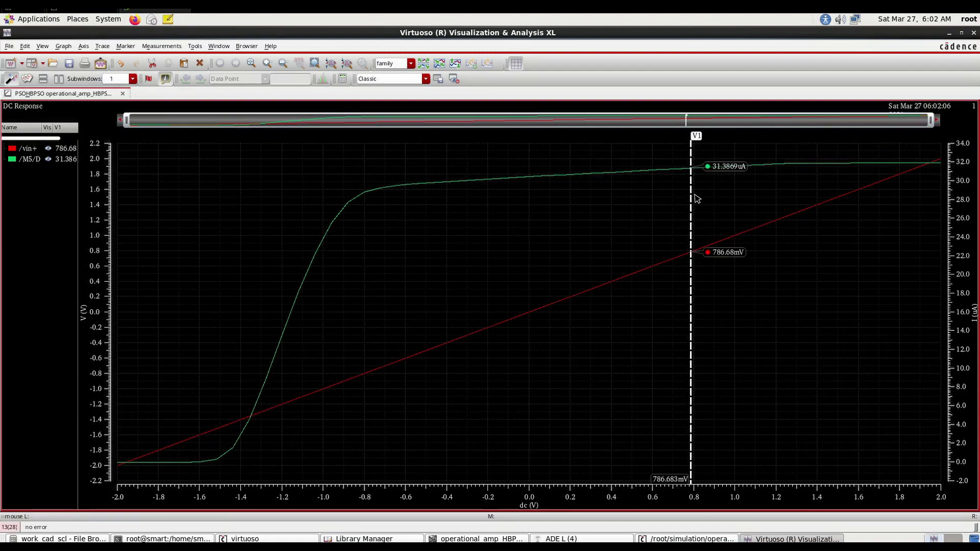
pyautogui.moveTo(691, 198); pyautogui.dragTo(366, 241)
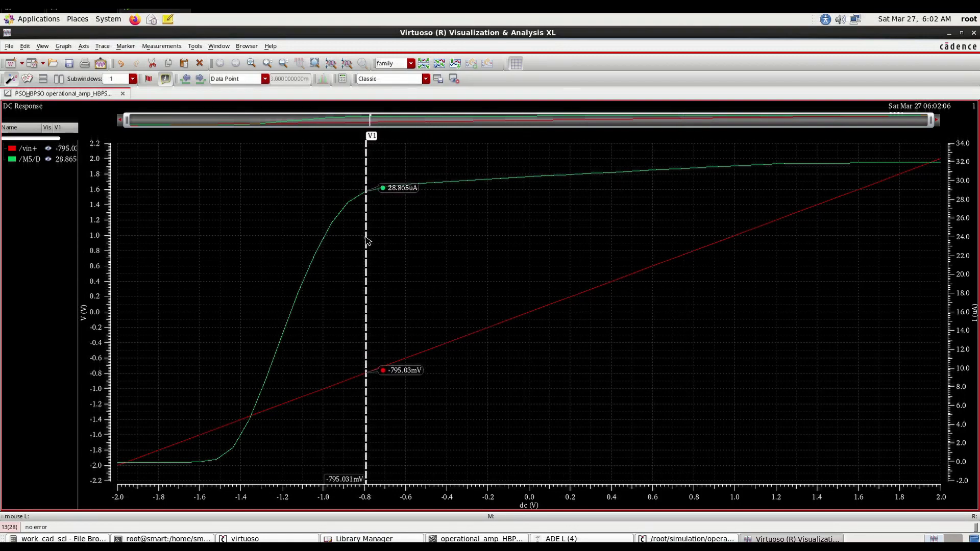
# Step: Add a second marker V2 at 1.56 V, then minimize the plot window
pyautogui.press('v')
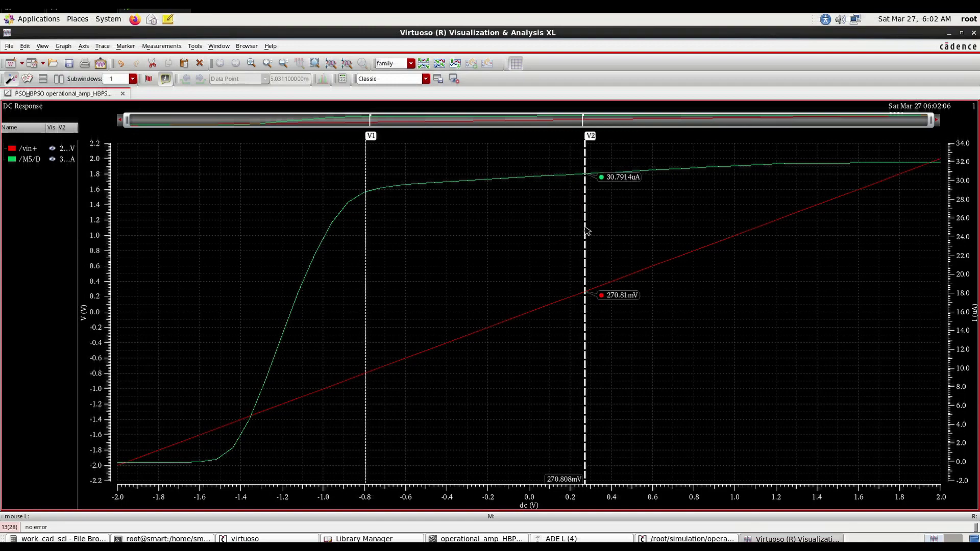
pyautogui.moveTo(585, 230)
pyautogui.mouseDown()
pyautogui.moveTo(866, 219)
pyautogui.moveTo(851, 227)
pyautogui.mouseUp()
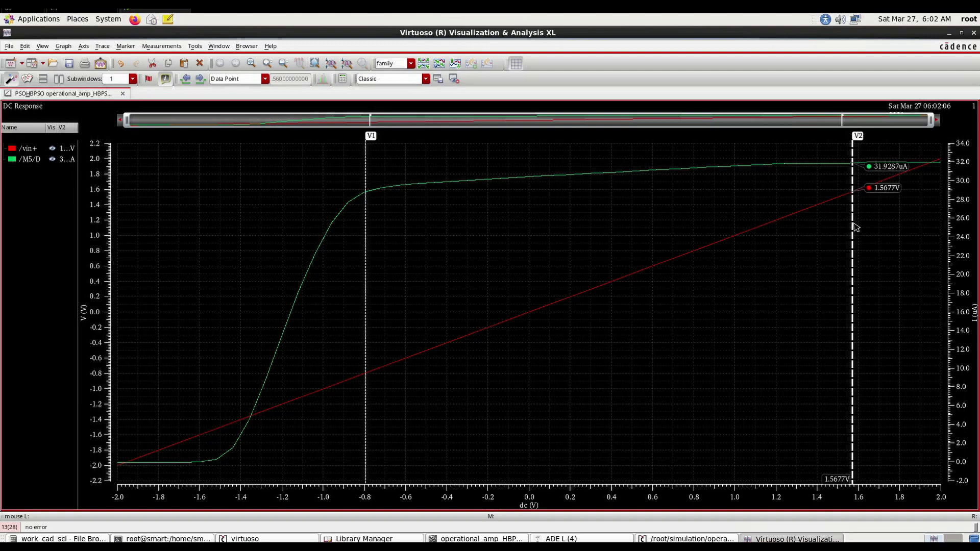
pyautogui.moveTo(855, 225); pyautogui.dragTo(850, 225)
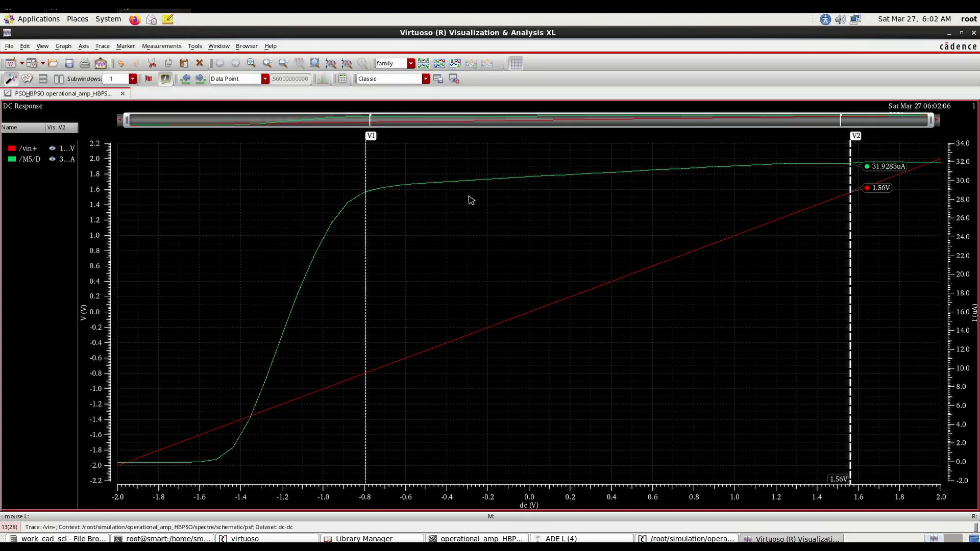
pyautogui.moveTo(559, 182)
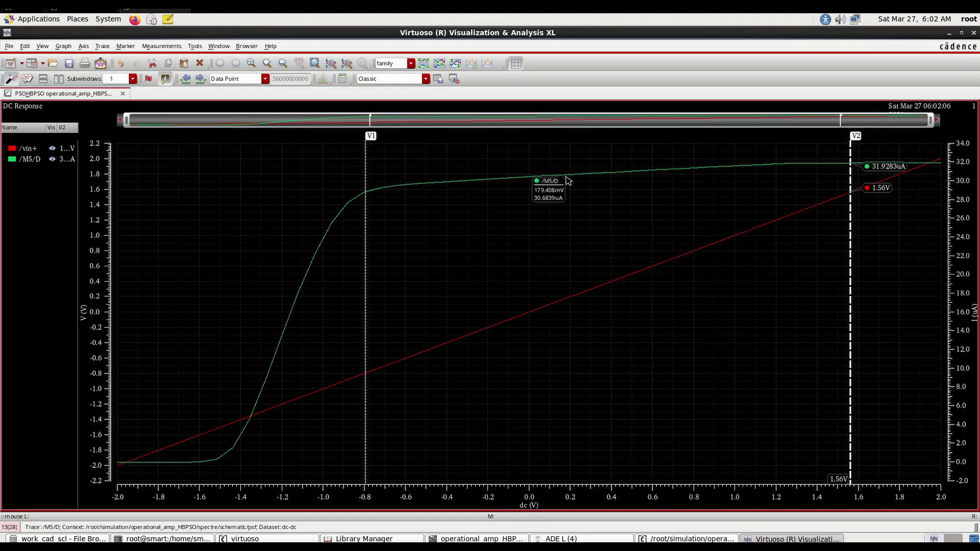
pyautogui.click(946, 34)
# Step: Return to the ADE L setup and set the plotting mode to Replace
pyautogui.click(693, 219)
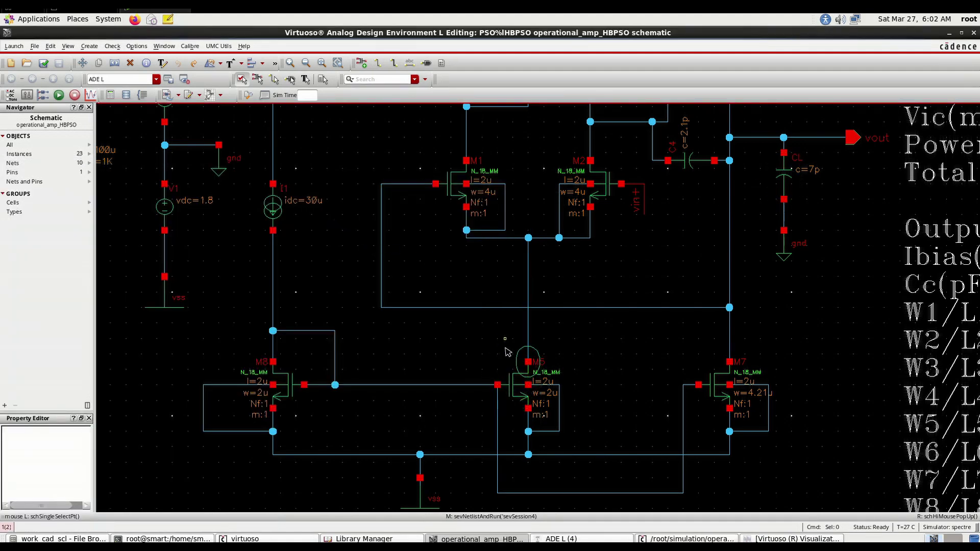
pyautogui.press('Escape')
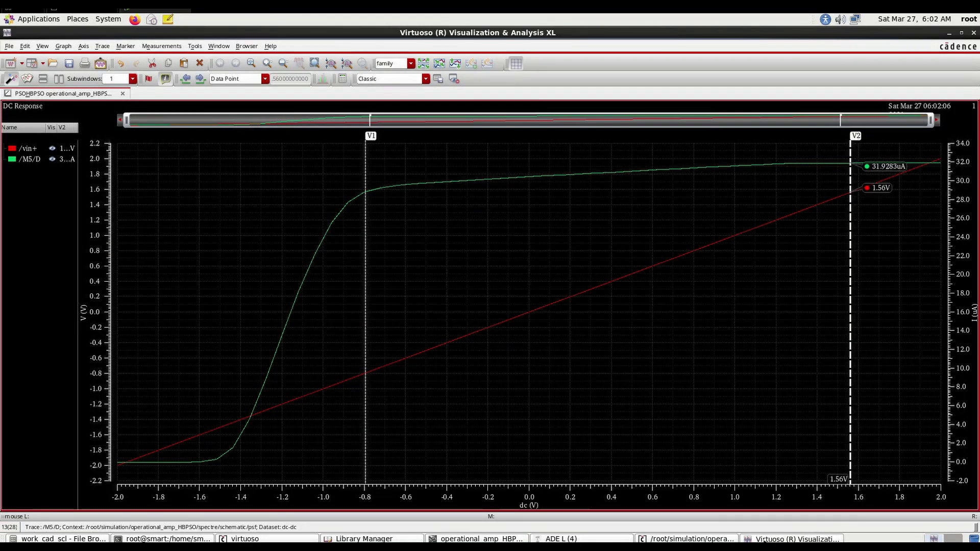
pyautogui.click(602, 540)
pyautogui.click(497, 399)
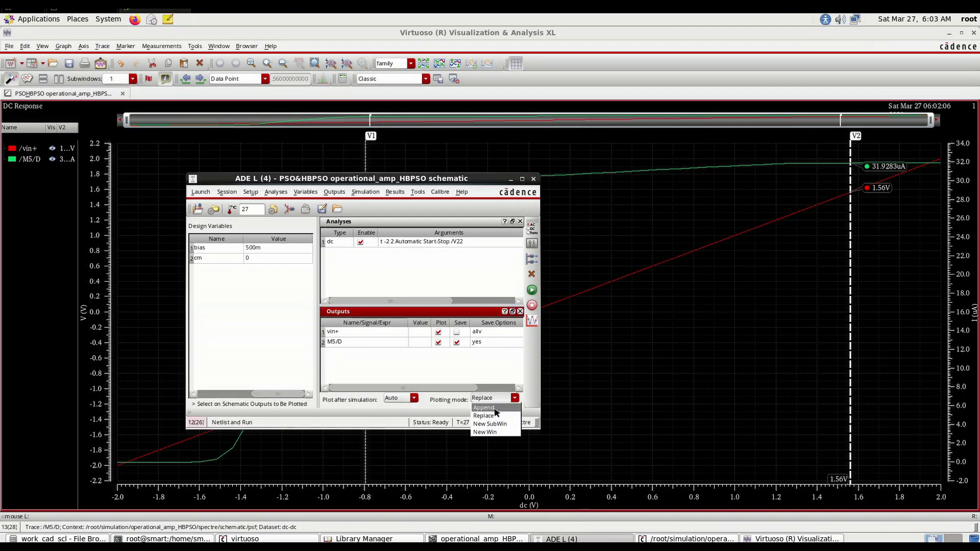
pyautogui.click(494, 412)
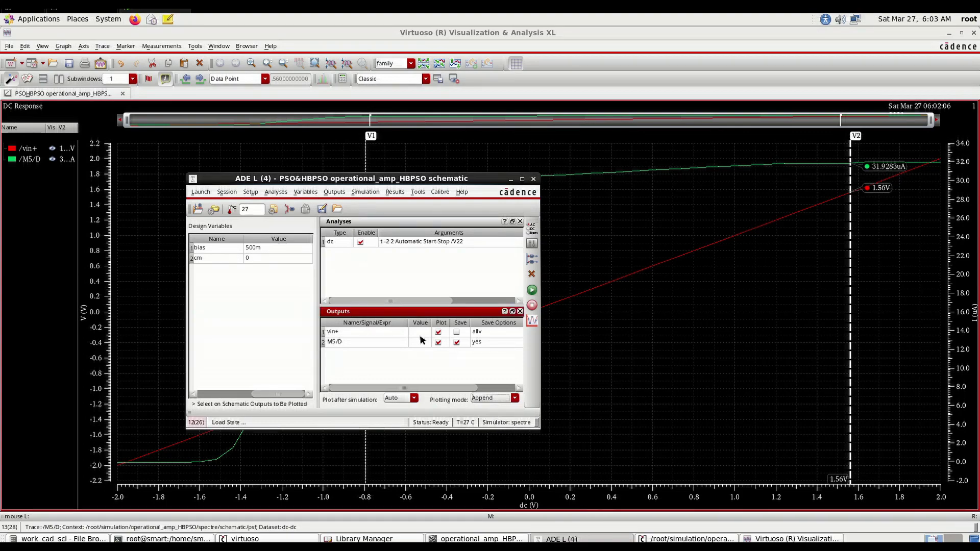
pyautogui.click(483, 402)
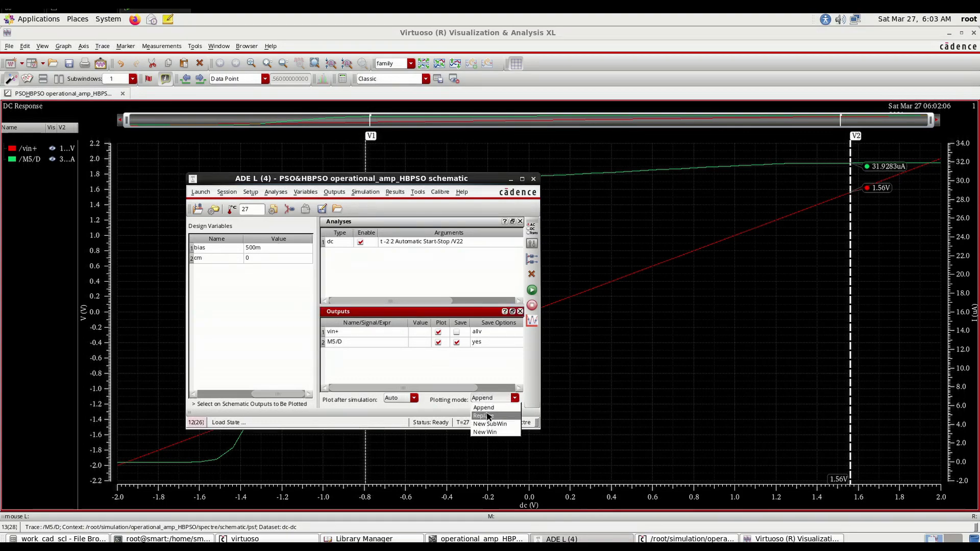
pyautogui.click(488, 417)
# Step: Add the M1 drain current as a plotted output and rerun the simulation
pyautogui.click(334, 192)
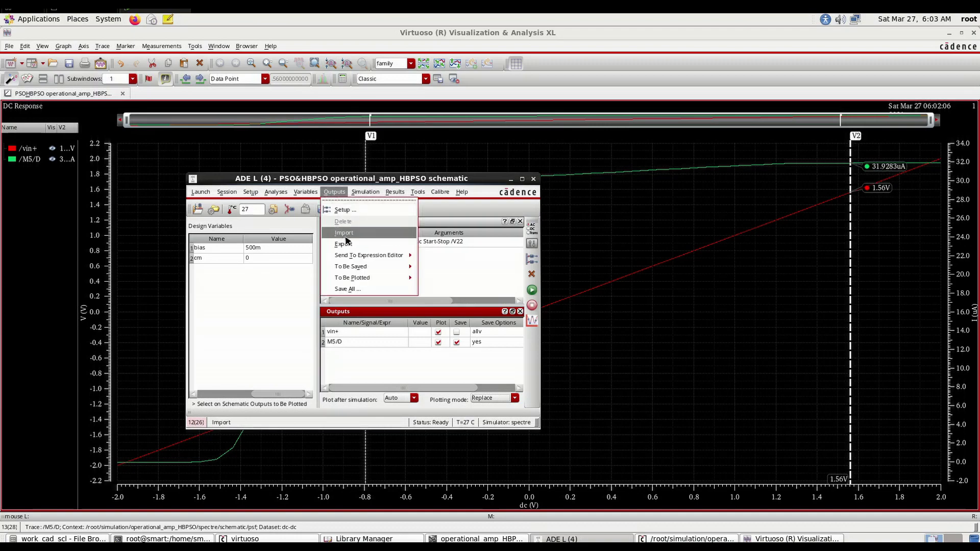
pyautogui.moveTo(359, 278)
pyautogui.click(447, 285)
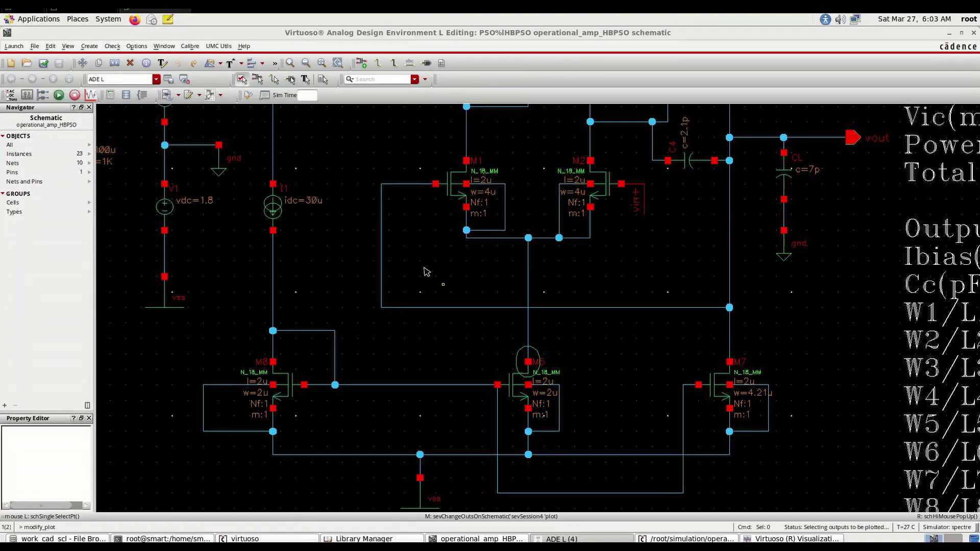
pyautogui.click(467, 162)
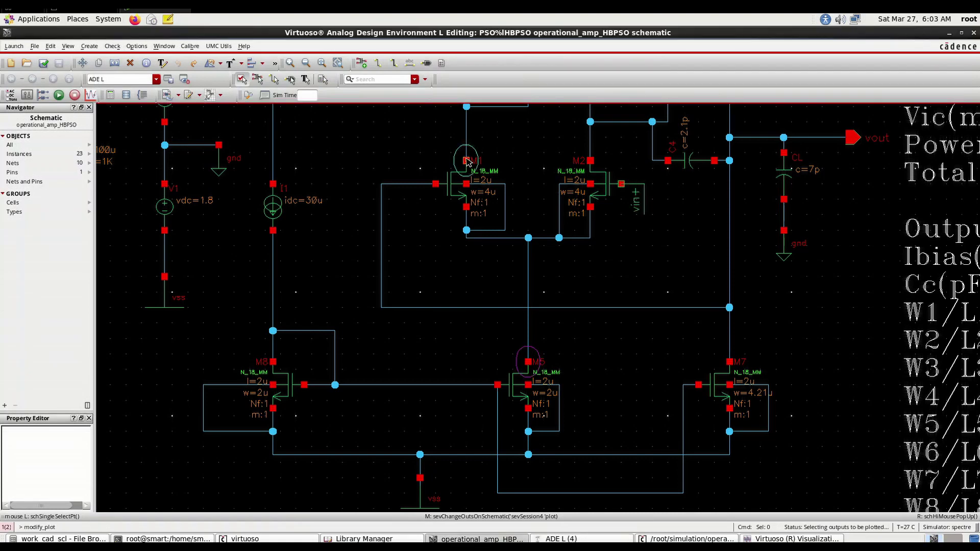
pyautogui.click(599, 538)
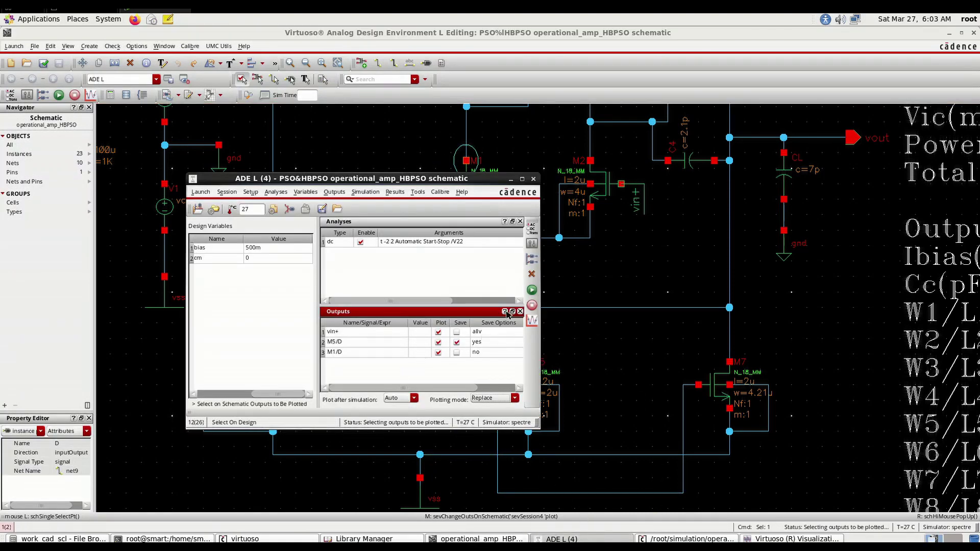
pyautogui.click(530, 290)
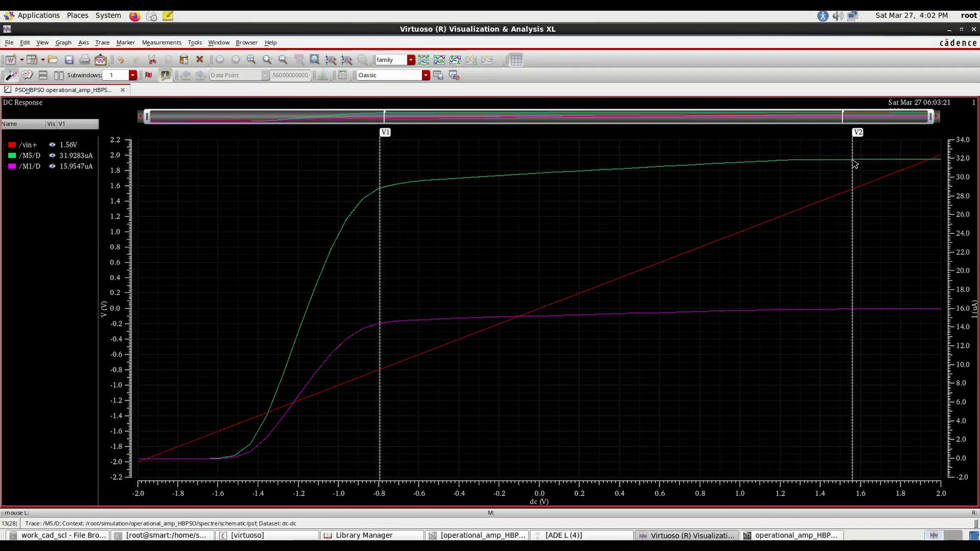
# Step: Show readings at markers V2 and V1: M5/D 28.865 uA and M1/D 14.4322 uA at -795 mV
pyautogui.moveTo(858, 163)
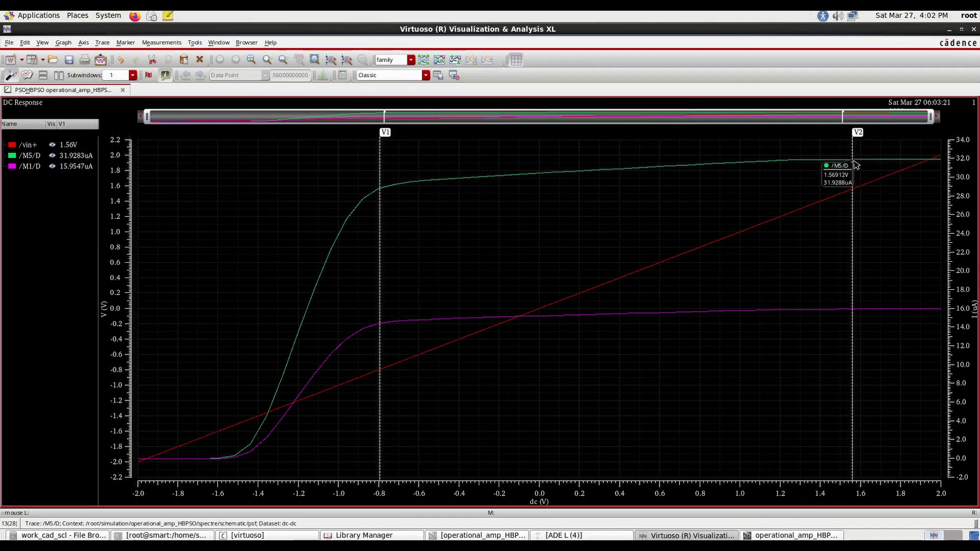
pyautogui.click(856, 165)
pyautogui.moveTo(852, 164)
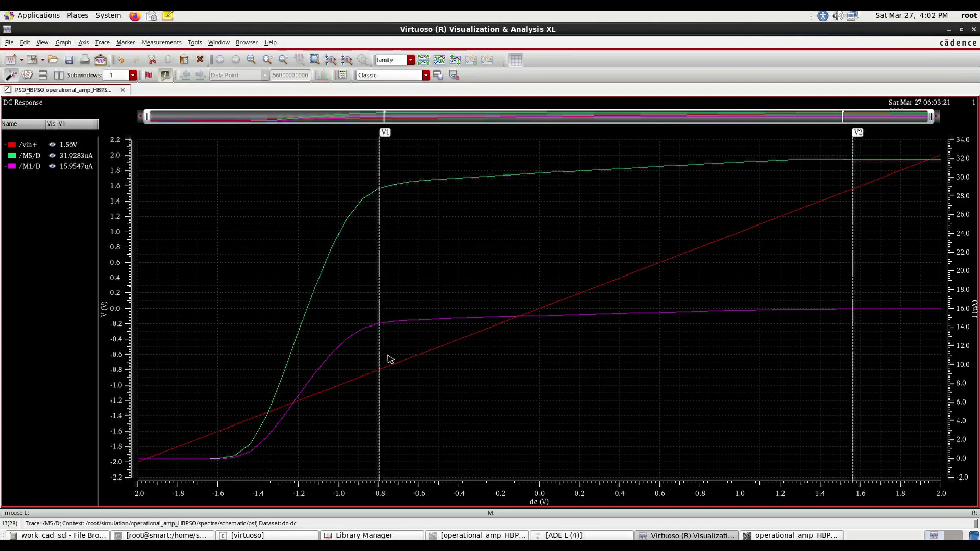
pyautogui.click(380, 371)
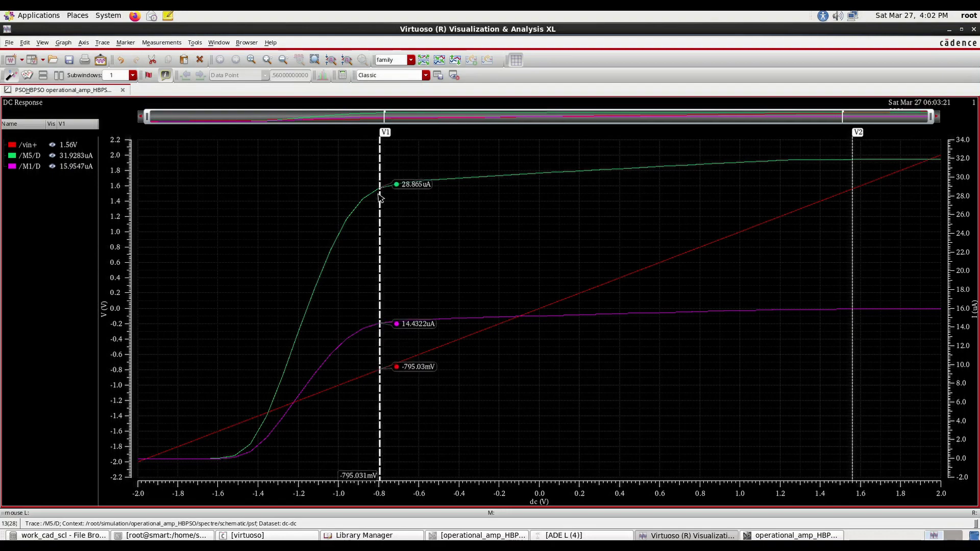